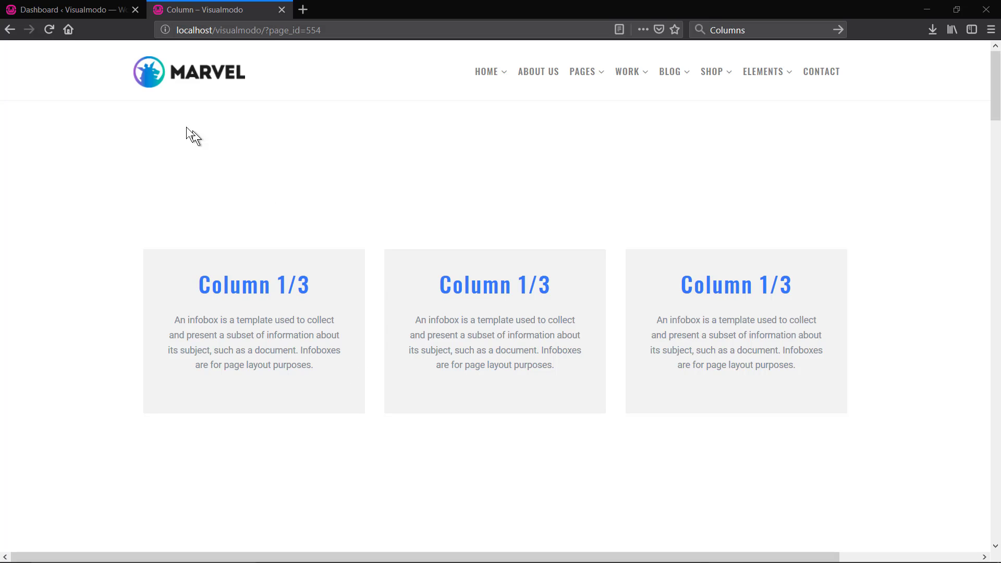
Start a new page from the admin dashboard.
click(71, 6)
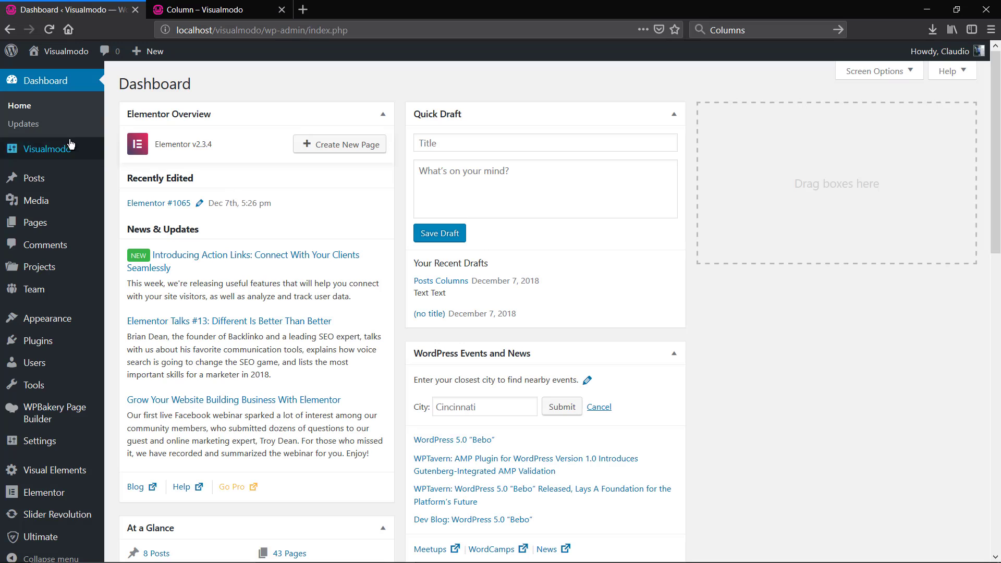
mouse_move(36, 223)
click(147, 245)
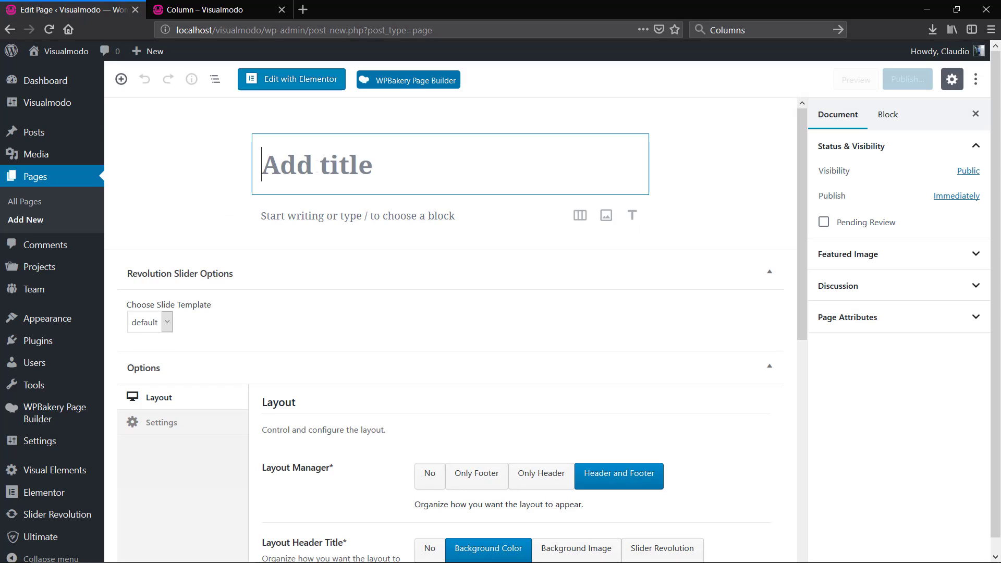
Title the page 'Columns Usage' and move into the empty paragraph below it.
text(Col)
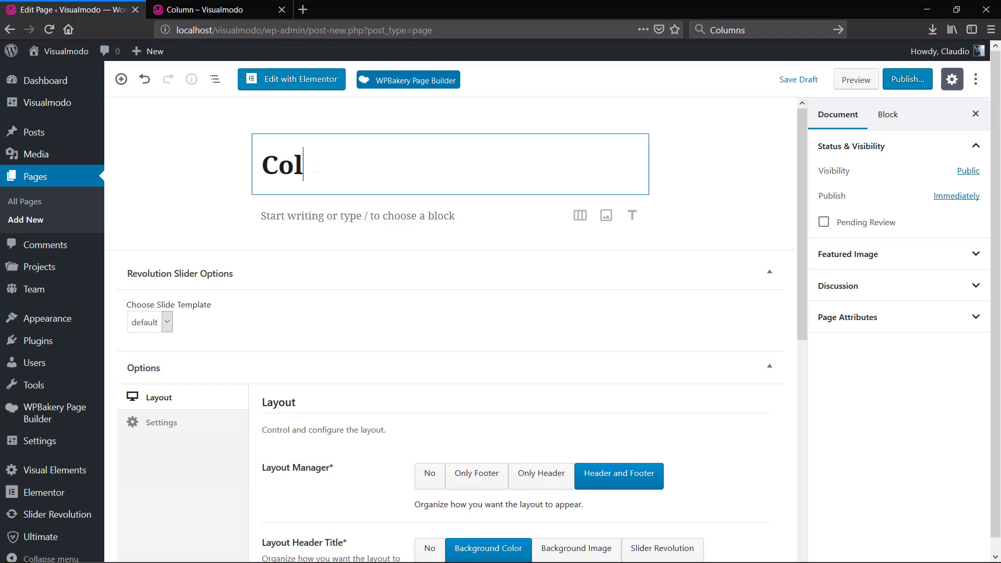
text(umns Uas)
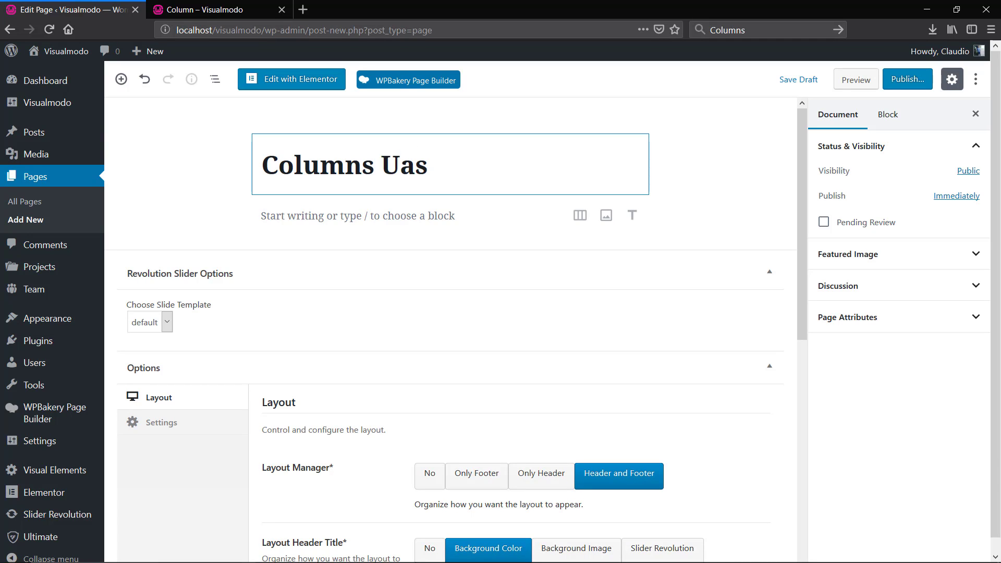
key(BackSpace)
key(BackSpace)
text(sage)
click(285, 253)
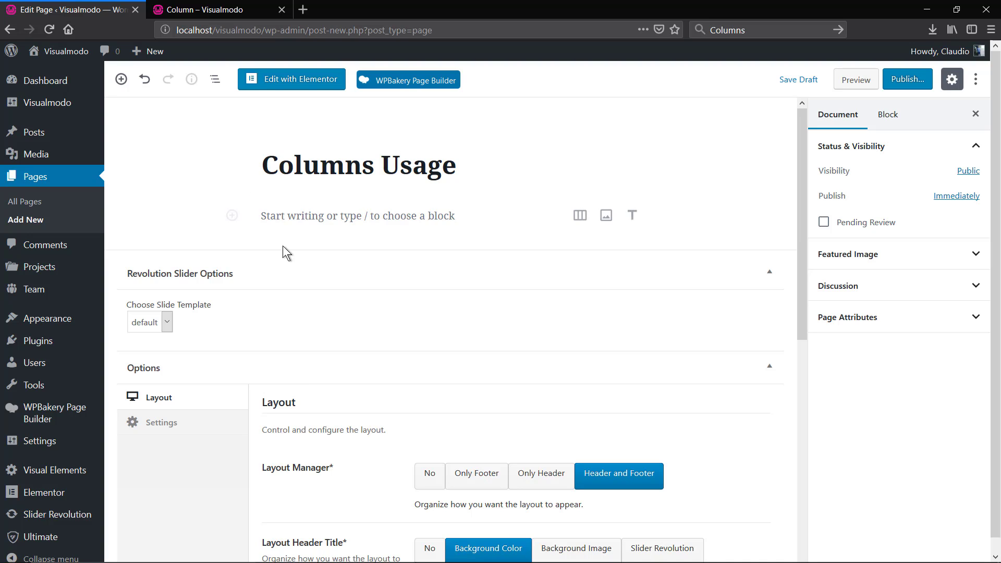
key(Return)
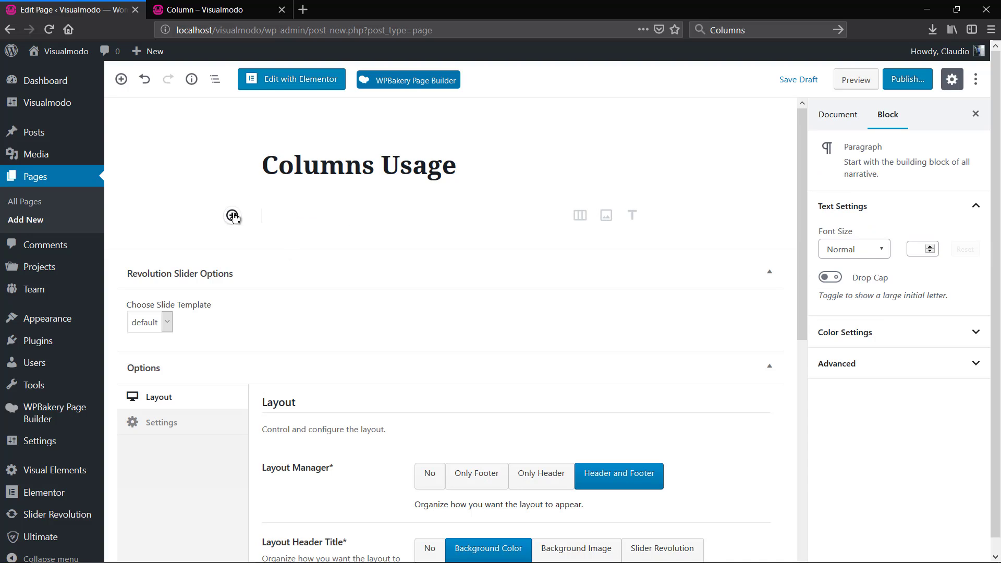
Insert a Columns block, paste the Lorem ipsum paragraph into both columns, and preview the page.
click(232, 215)
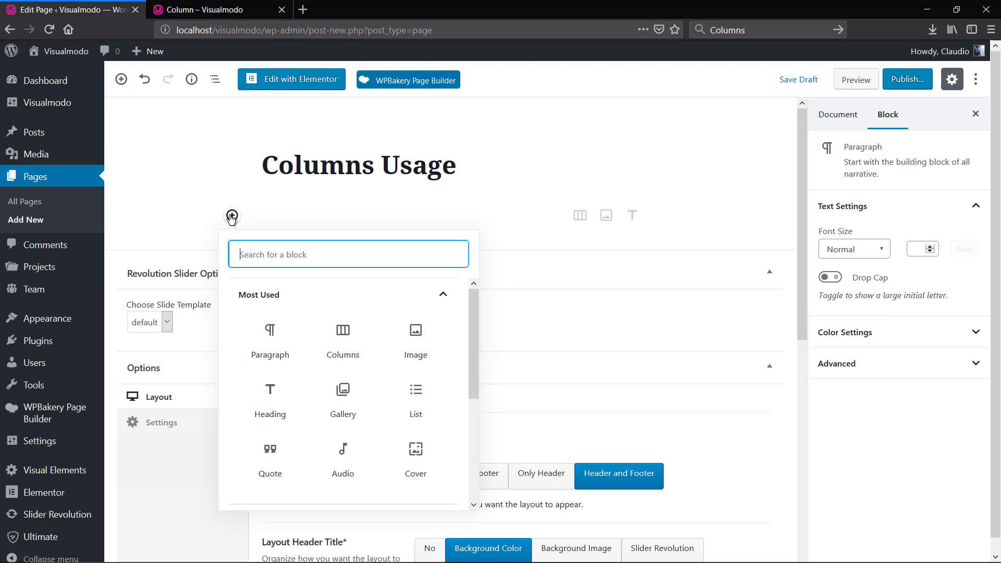
click(343, 339)
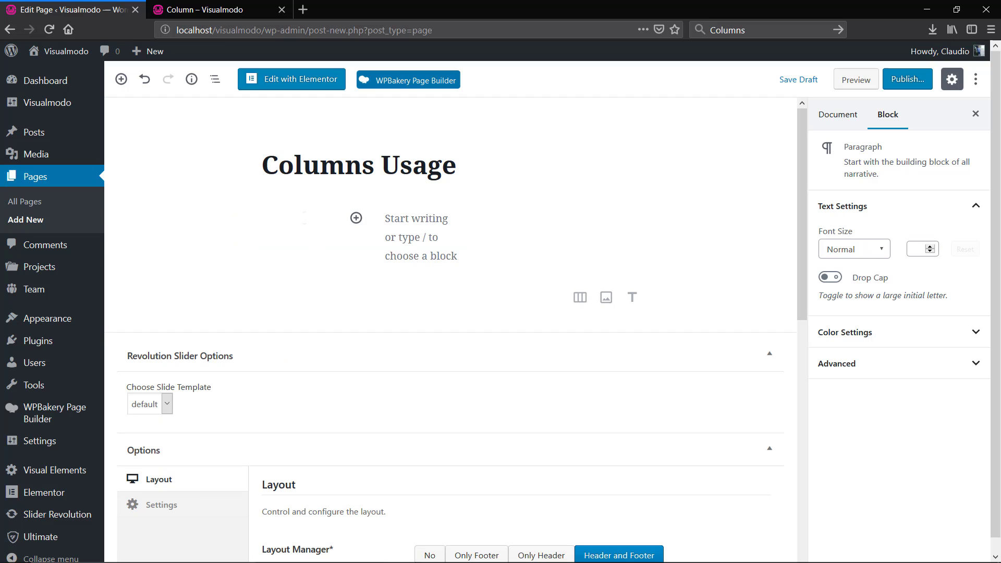
text(Lorem ipsum dolor sit amet, consectetur adipiscing elit. Aenean est augue, euismod sit amet mauris a, sodales efficitur felis. Sed quis dui vel enim viverra pretium. Maecenas id ultrices purus. Pellentesque egestas viverra quam, at scelerisque felis viverra vel. Phasellus maximus lectus quis metus semper, ac vestibulum orci ultrices. Nulla facilisi. Nullam ullamcorper in nunc aliquet ullamcorper. Nam leo enim, sodales quis erat sit amet, volutpat congue metus. Fusce fermentum nec leo id varius. In in suscipit turpis.)
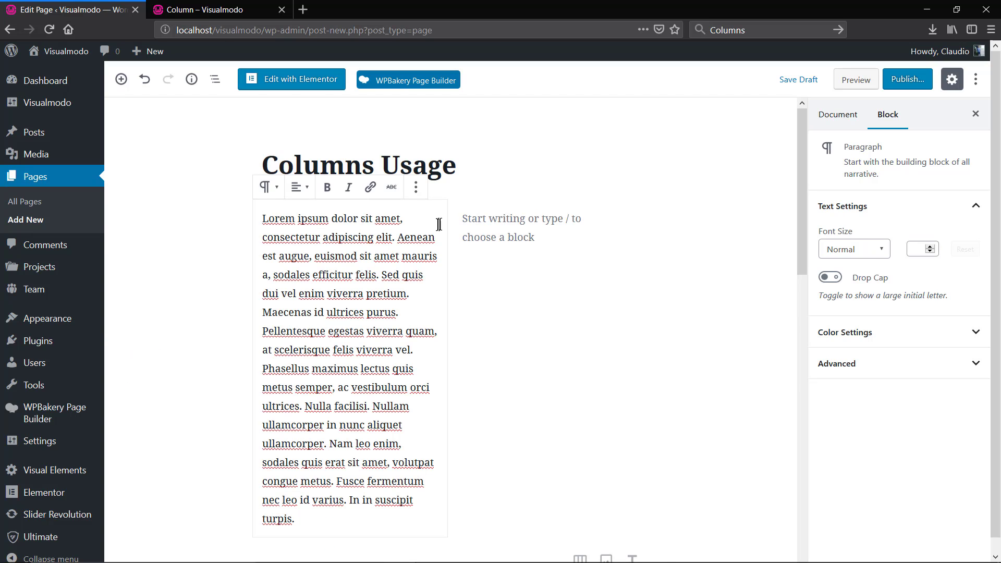
click(463, 218)
text(Lorem ipsum dolor sit amet, consectetur adipiscing elit. Aenean est augue, euismod sit amet mauris a, sodales efficitur felis. Sed quis dui vel enim viverra pretium. Maecenas id ultrices purus. Pellentesque egestas viverra quam, at scelerisque felis viverra vel. Phasellus maximus lectus quis metus semper, ac vestibulum orci ultrices. Nulla facilisi. Nullam ullamcorper in nunc aliquet ullamcorper. Nam leo enim, sodales quis erat sit amet, volutpat congue metus. Fusce fermentum nec leo id varius. In in suscipit turpis.)
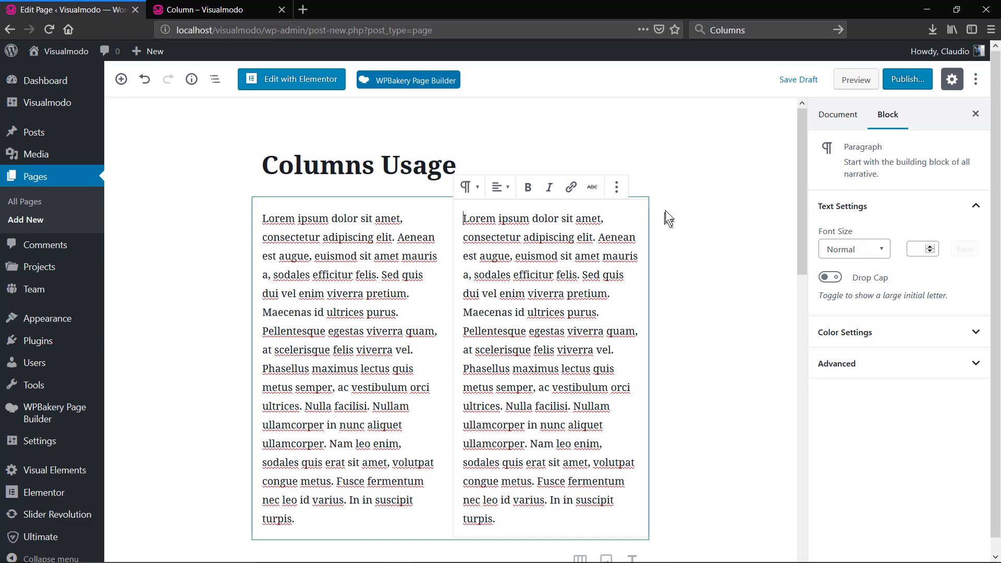
click(856, 79)
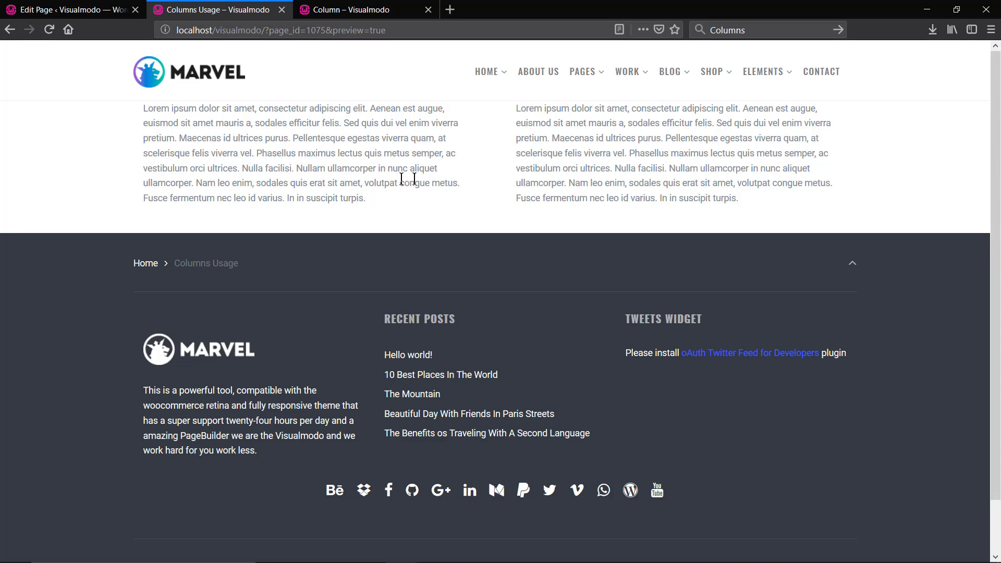
Back in the editor, delete all the text in the right column.
click(110, 6)
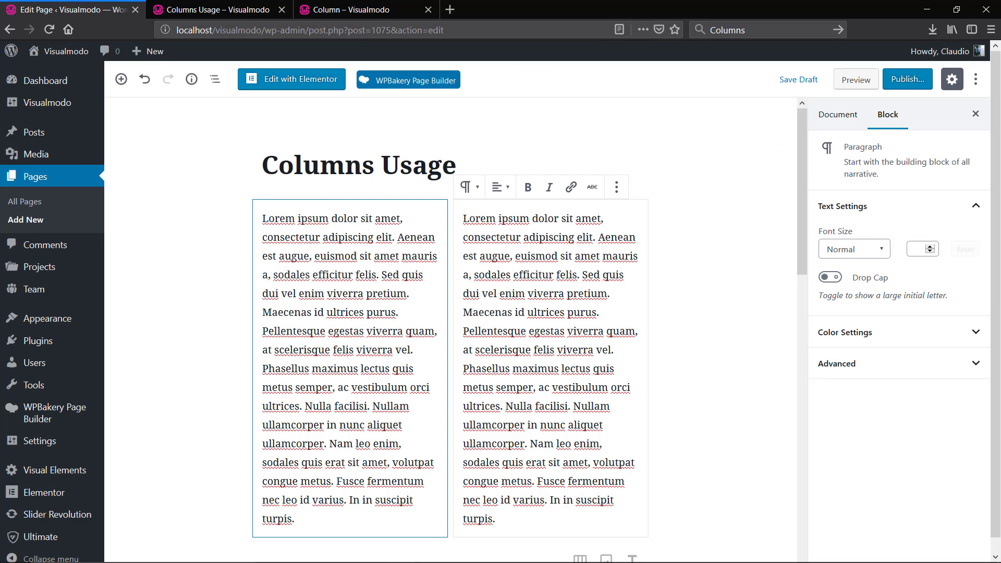
key(ctrl+a)
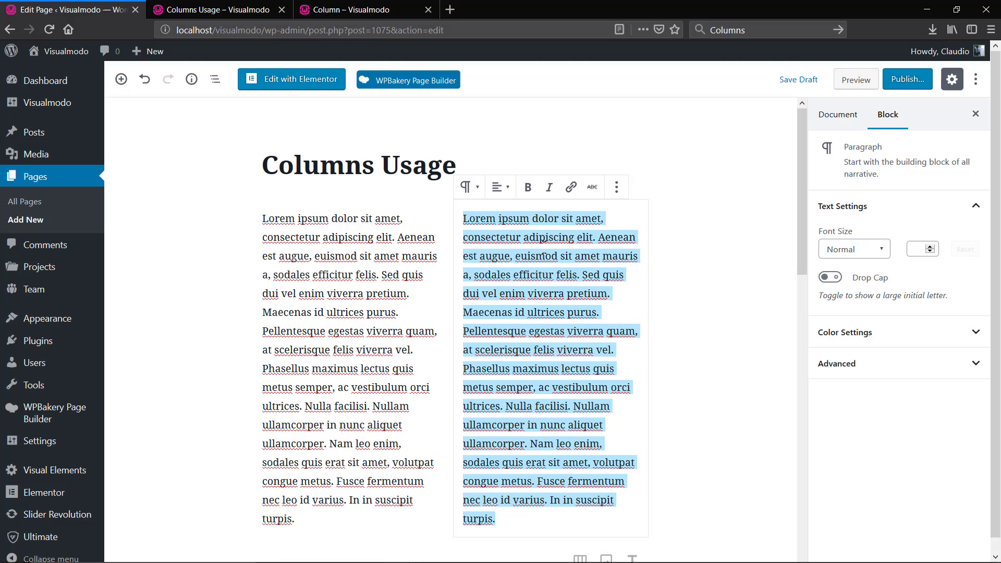
key(BackSpace)
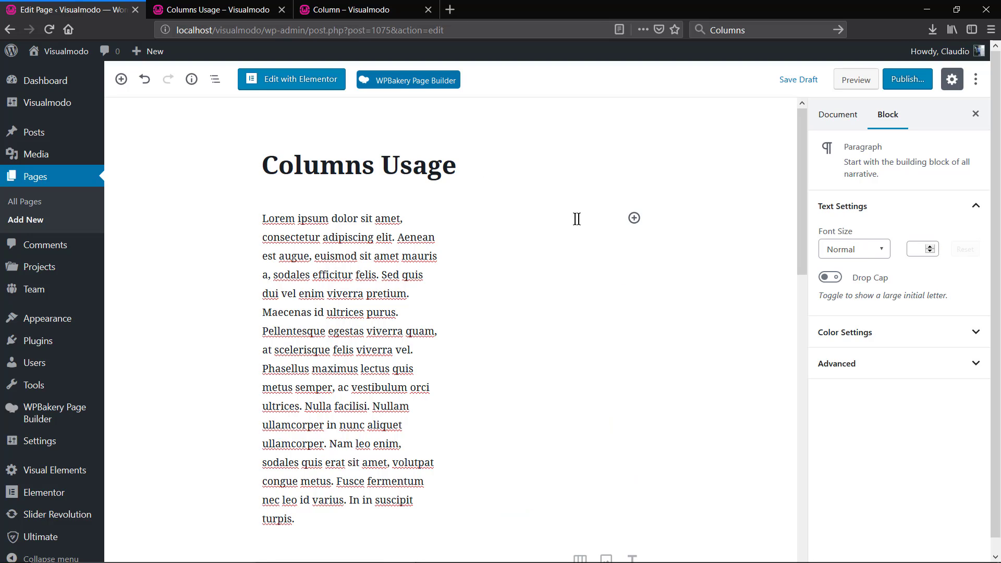
Add an Image block with the astronaut photo from the Media Library, then preview.
click(633, 218)
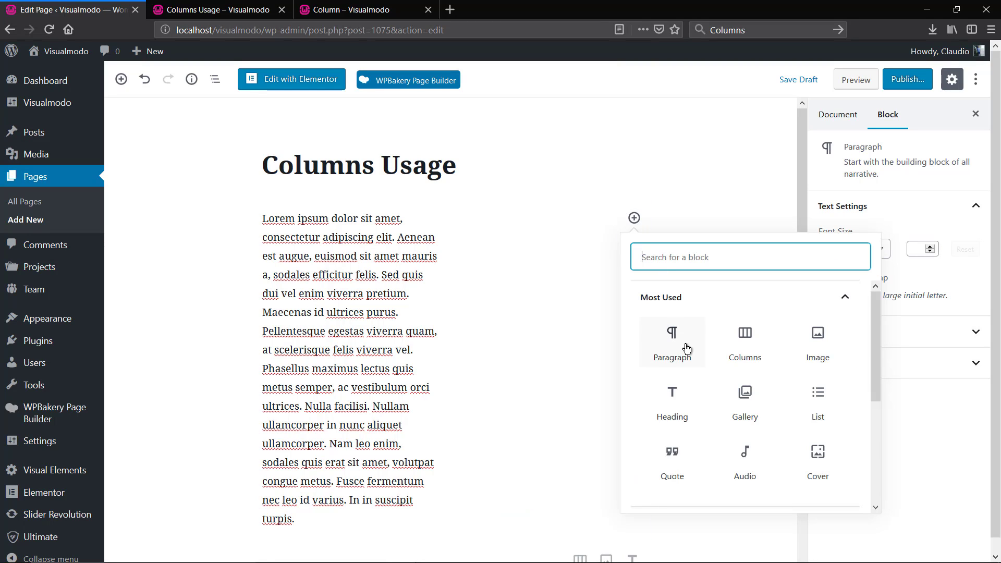
click(816, 338)
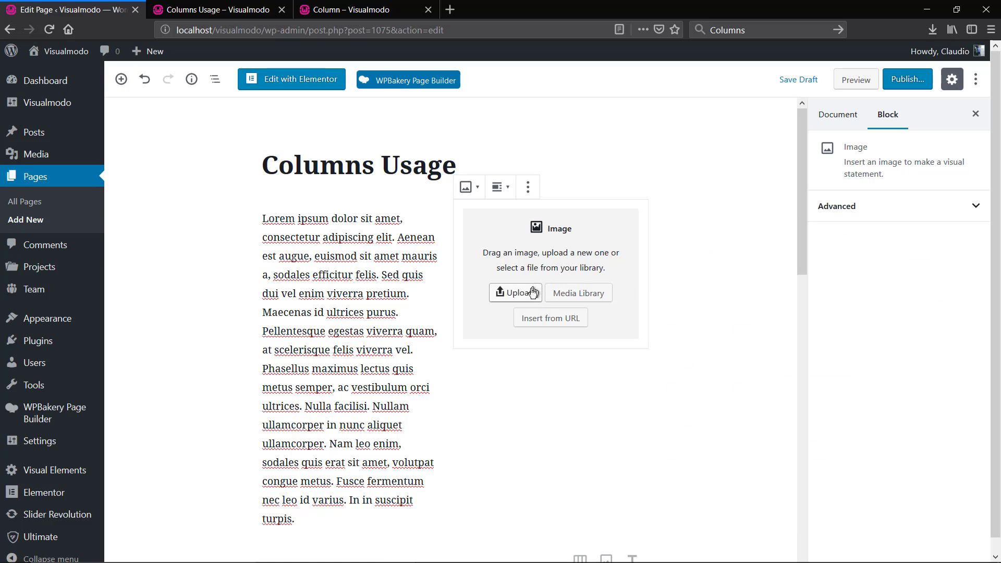
click(577, 292)
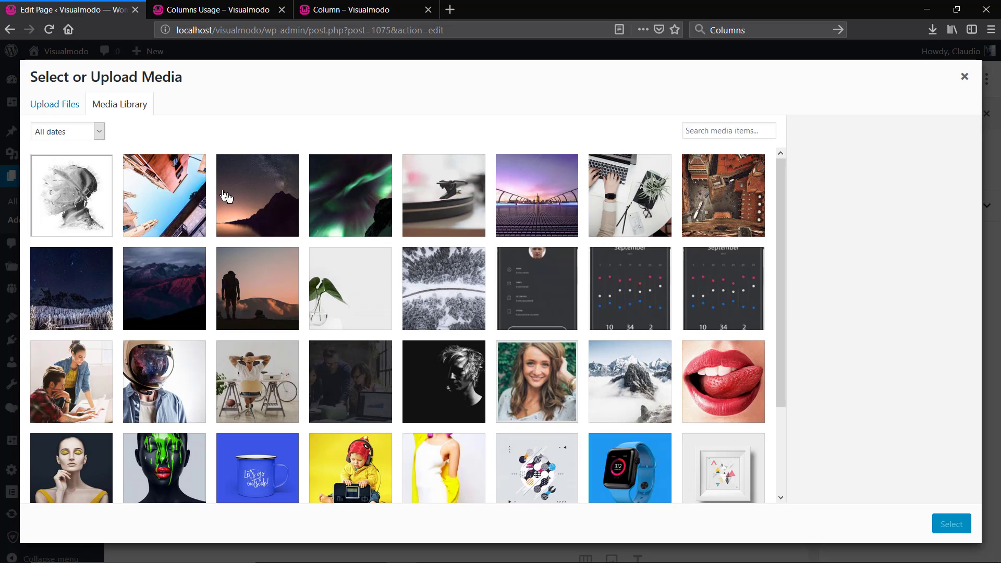
click(160, 407)
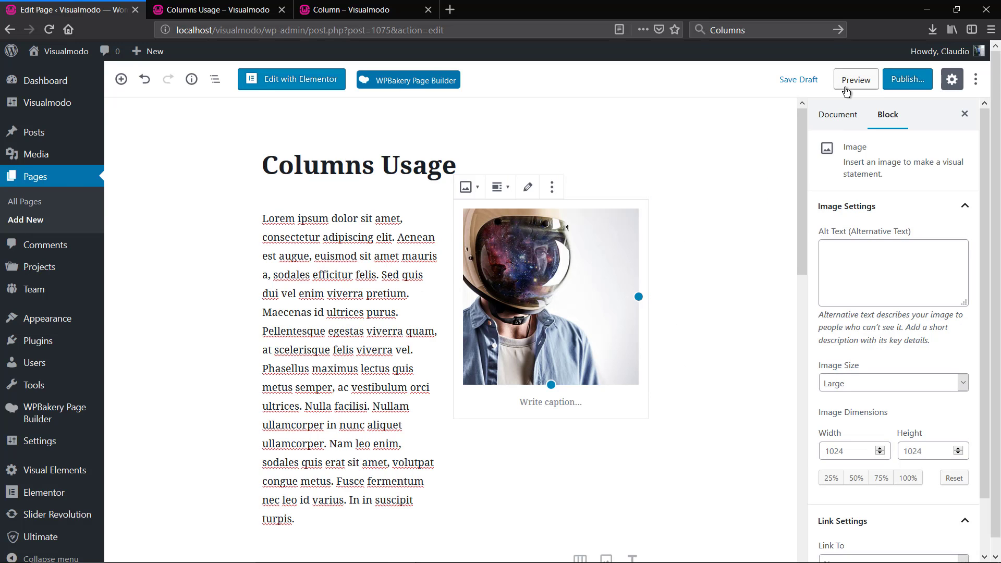
click(845, 89)
click(194, 7)
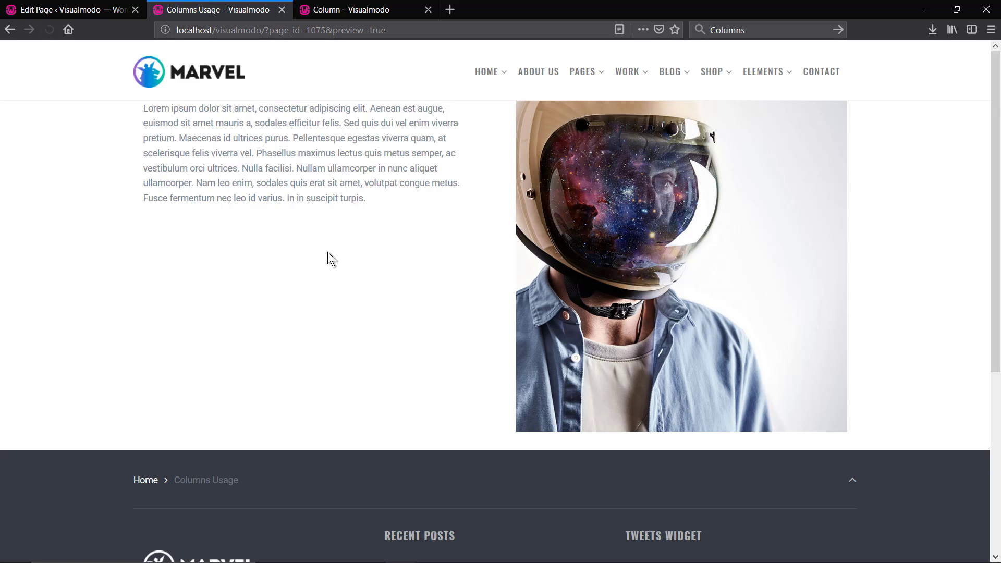
Insert a Spacer block above the left column's Lorem ipsum paragraph.
click(99, 9)
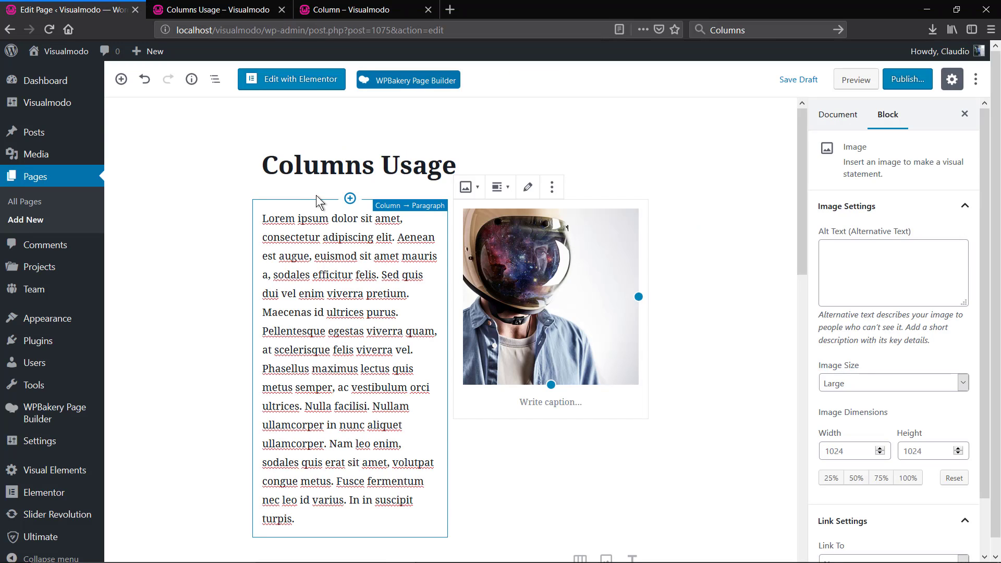
click(349, 198)
scroll(346, 319, down, 2)
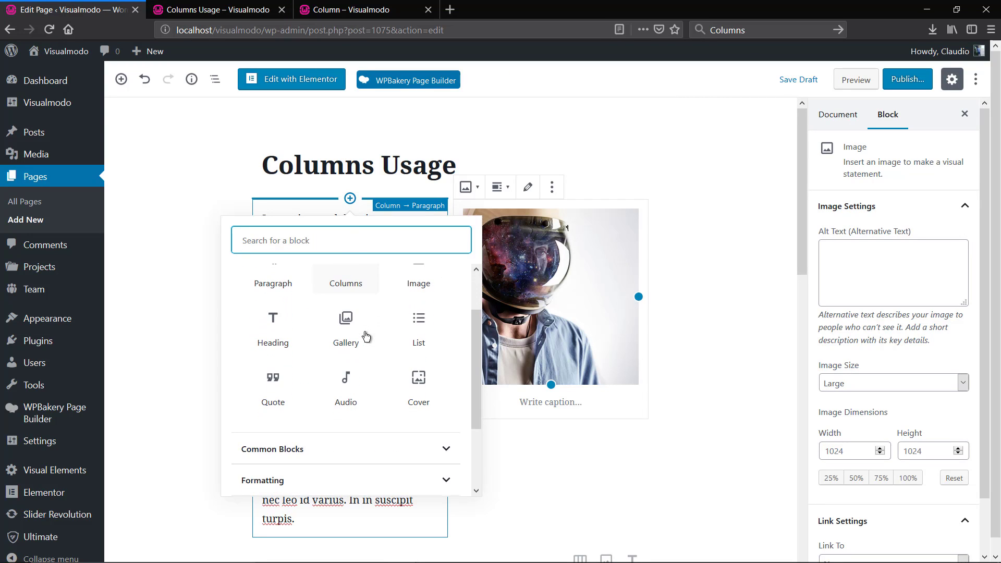
scroll(409, 330, down, 3)
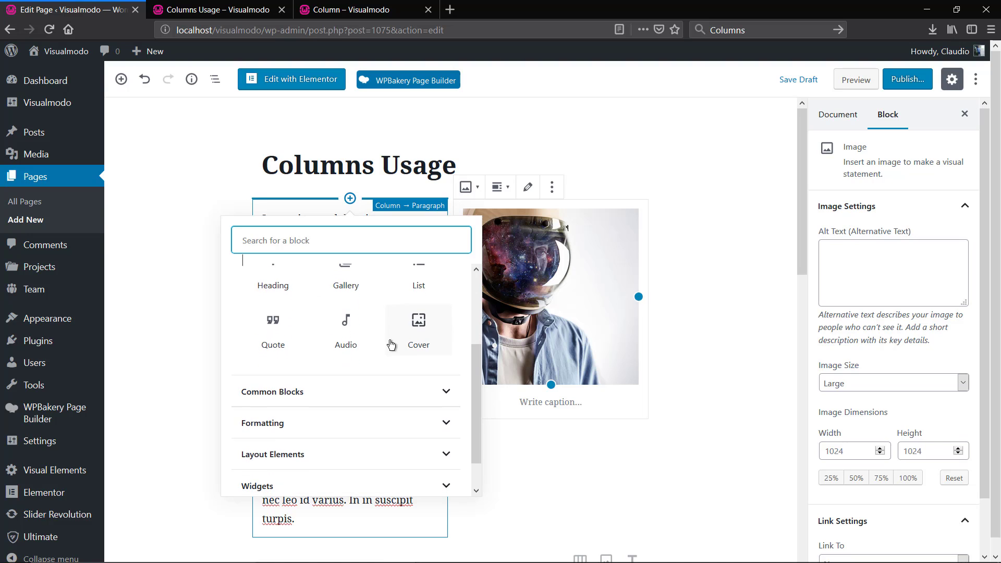
click(301, 416)
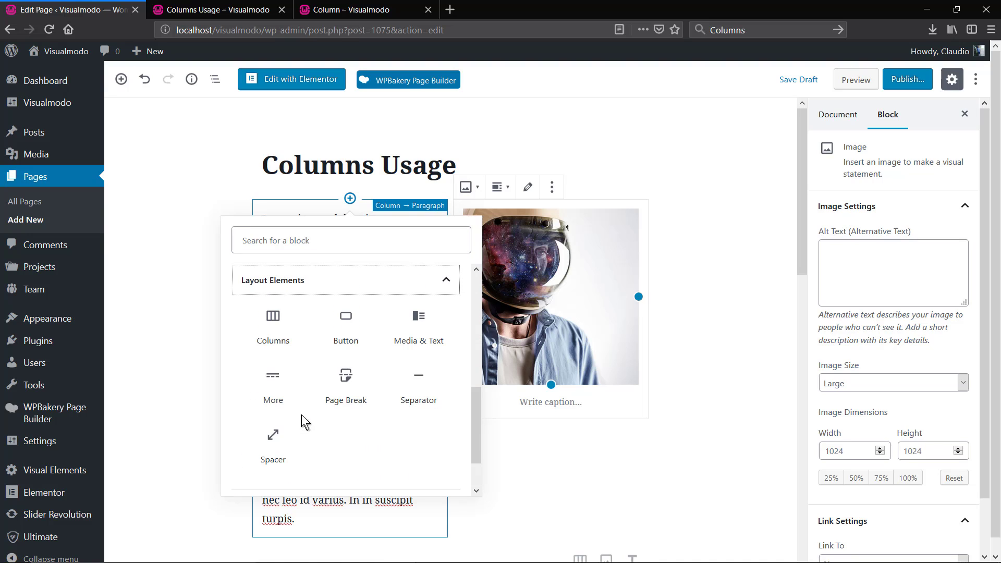
click(283, 449)
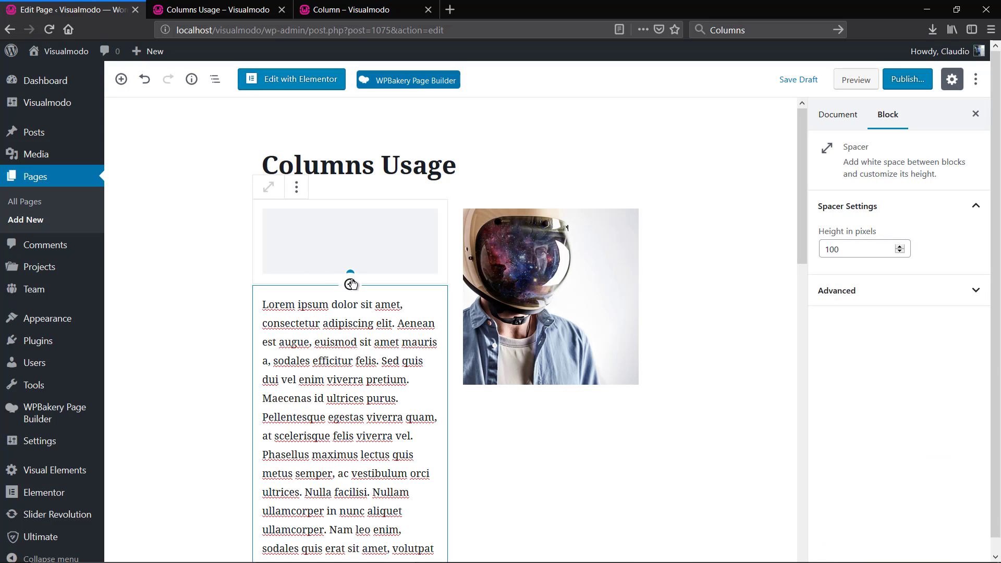
Make the spacer taller, preview it, then shorten it to 110 pixels.
drag(351, 271, 350, 332)
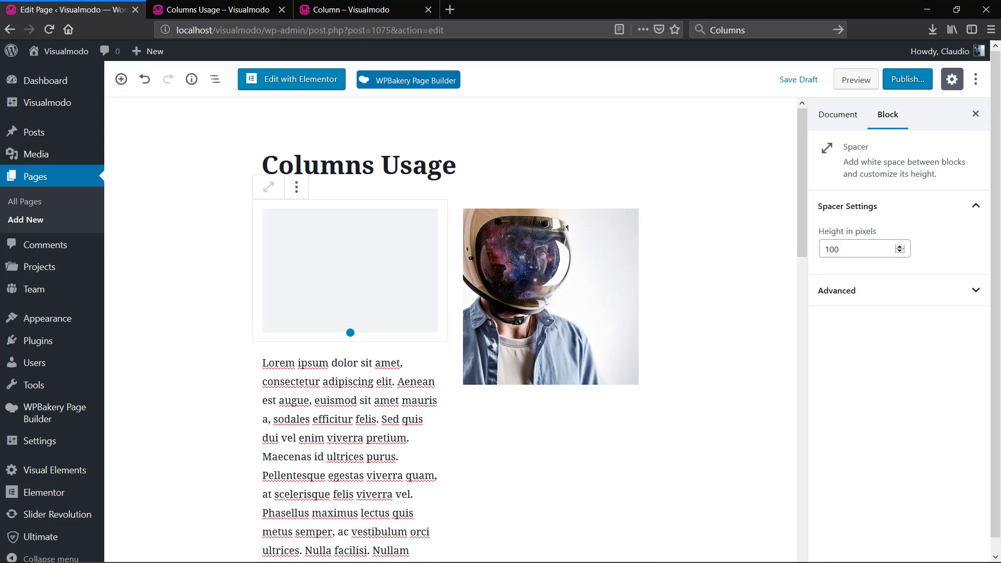
click(856, 80)
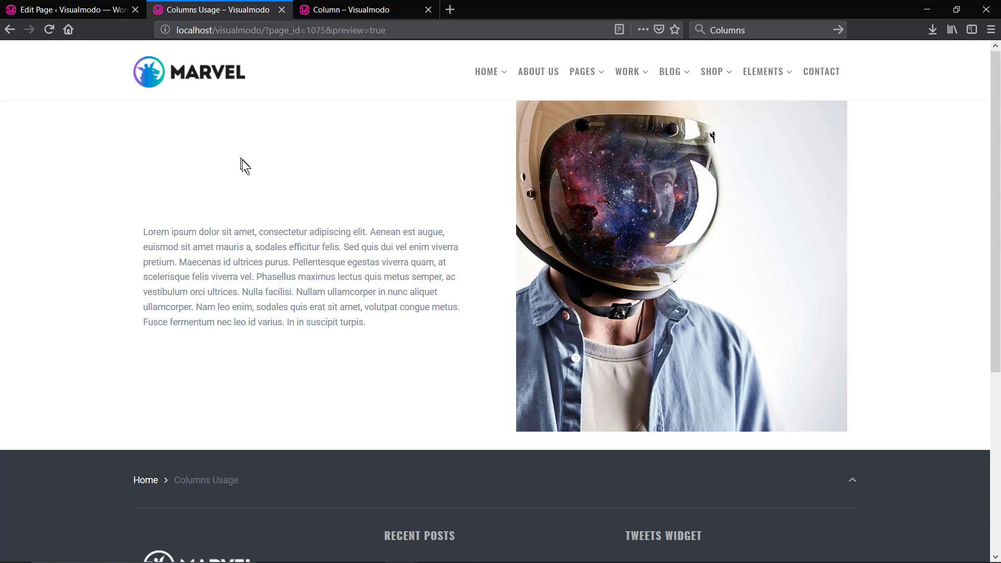
click(89, 9)
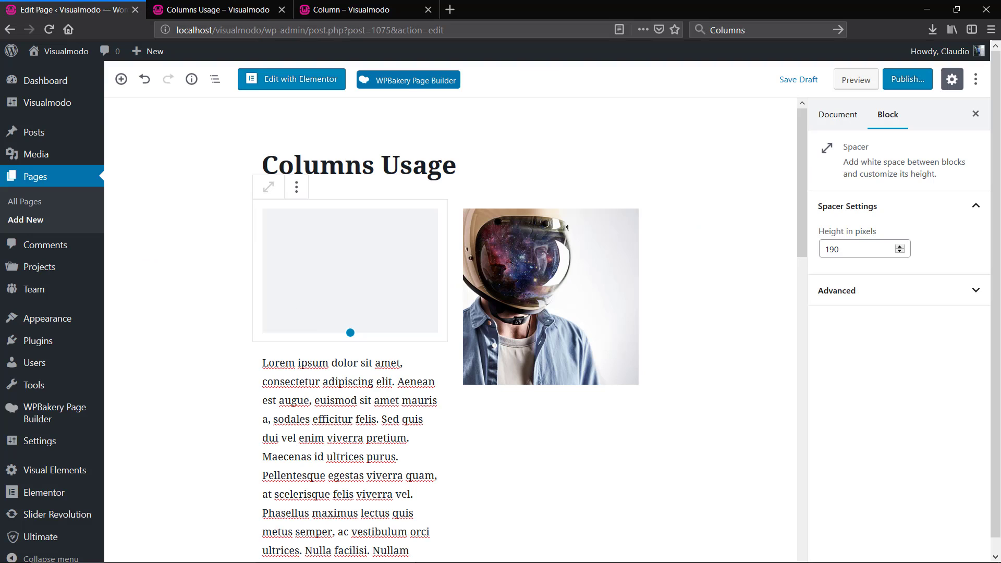
drag(350, 332, 350, 281)
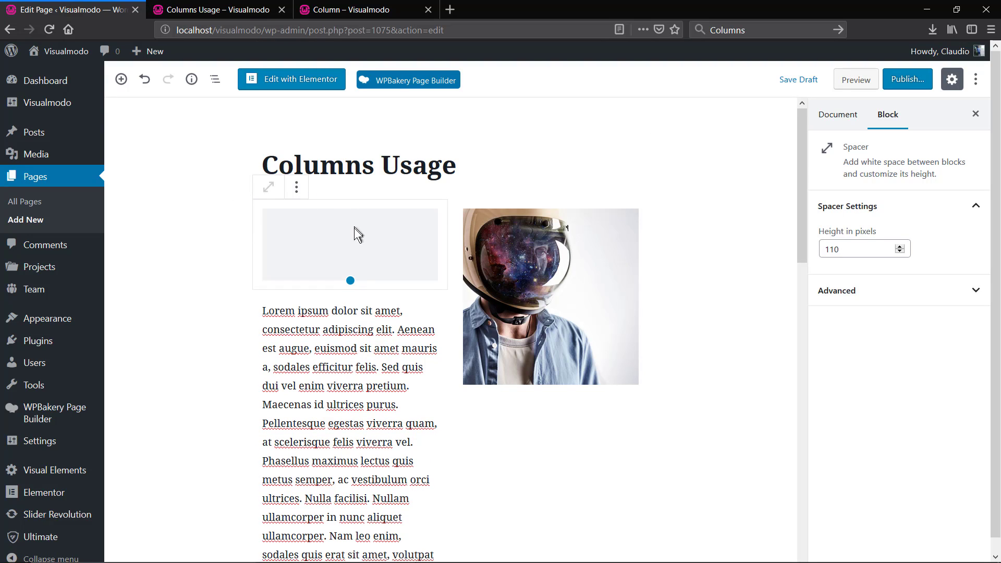
click(344, 330)
click(324, 234)
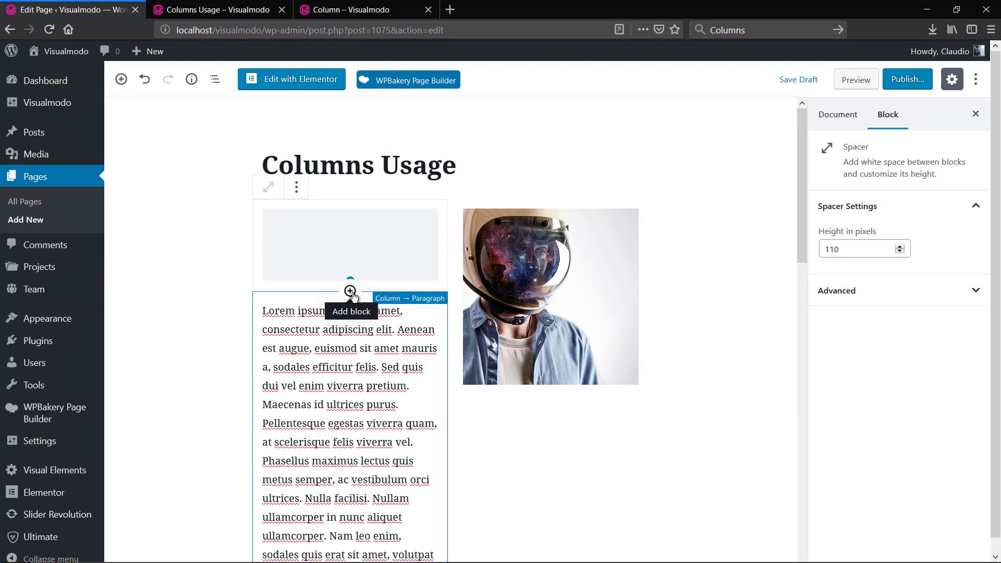
Insert a 'Title' heading above the left column's Lorem ipsum paragraph and preview the page.
click(350, 290)
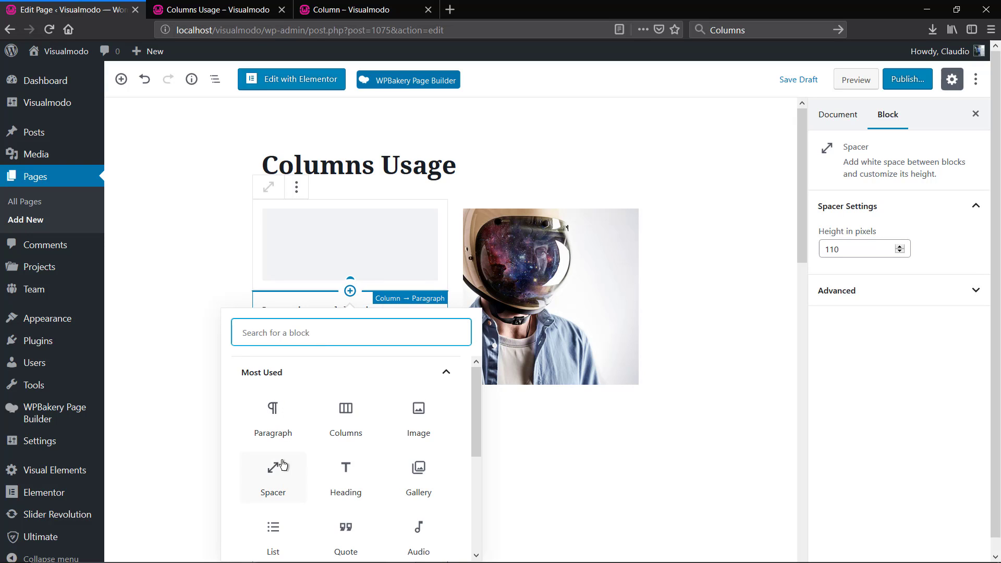
click(347, 472)
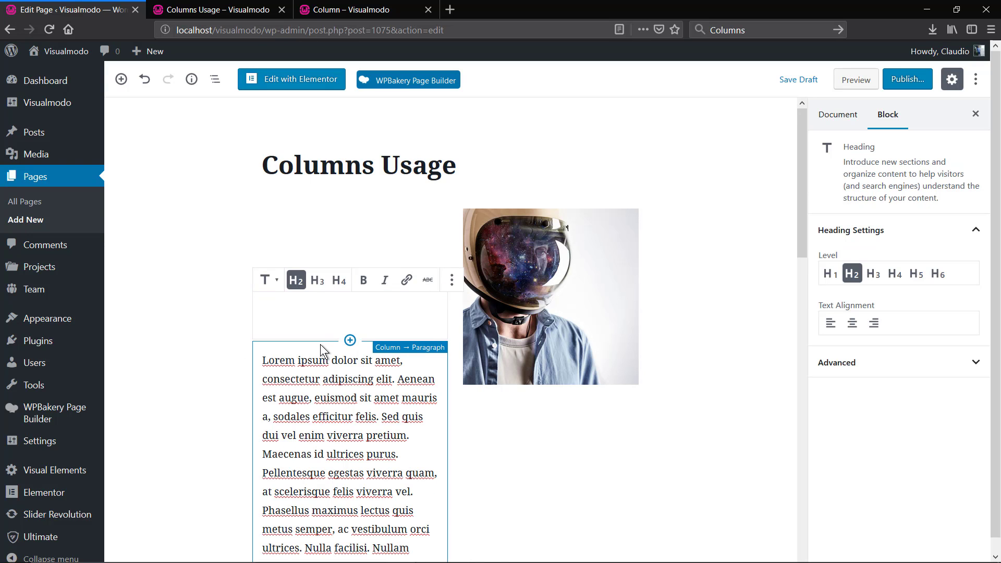
text(Title)
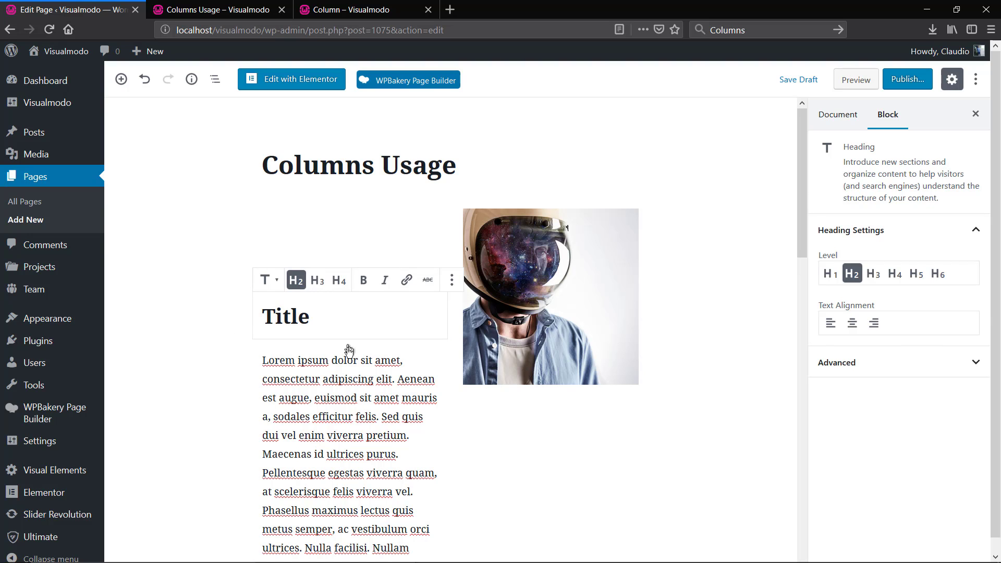
click(345, 398)
click(855, 81)
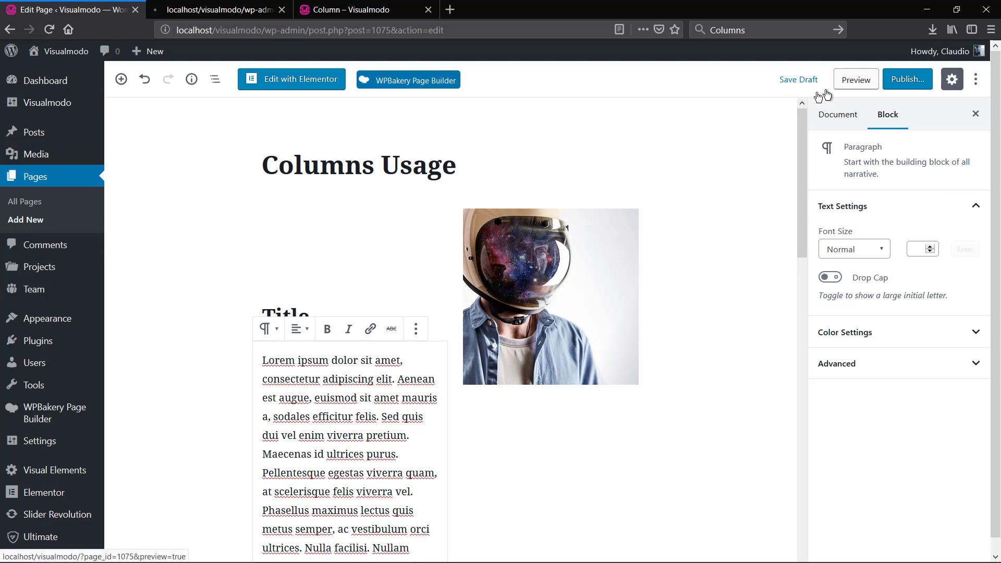
click(254, 8)
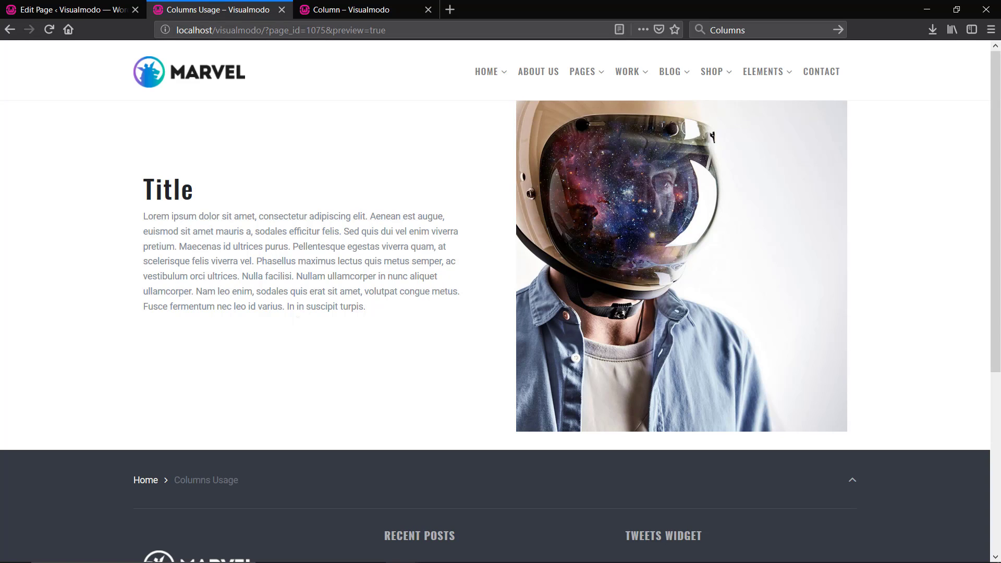
click(104, 8)
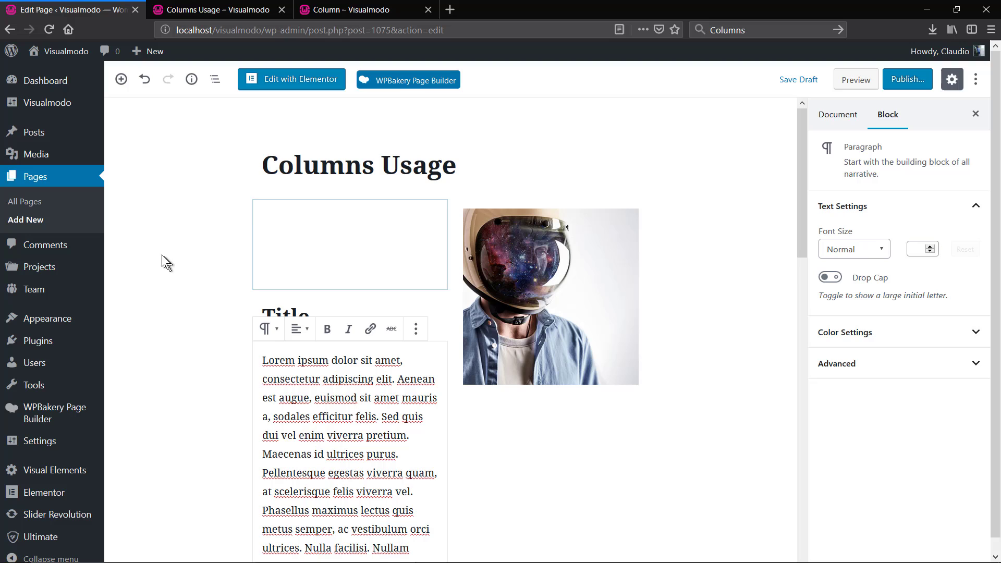
Create a new page in the WPBakery backend editor titled 'Columns In Bakery Page Builder'.
click(46, 215)
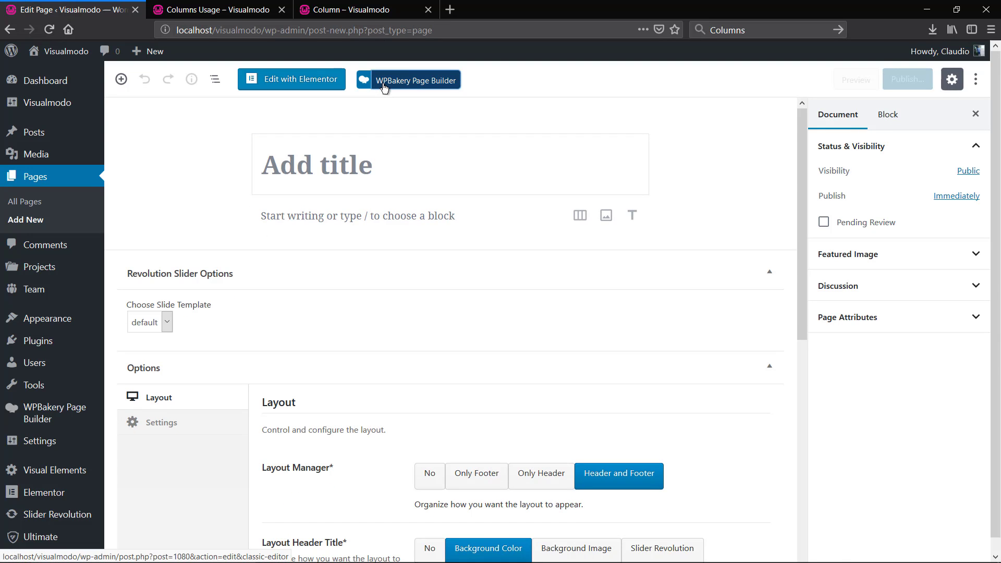
click(400, 82)
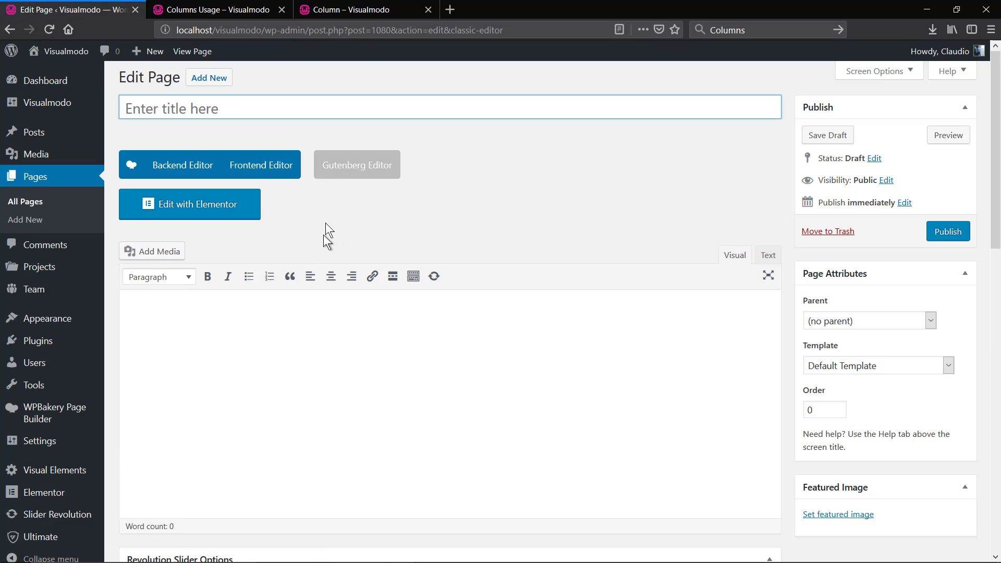
click(174, 166)
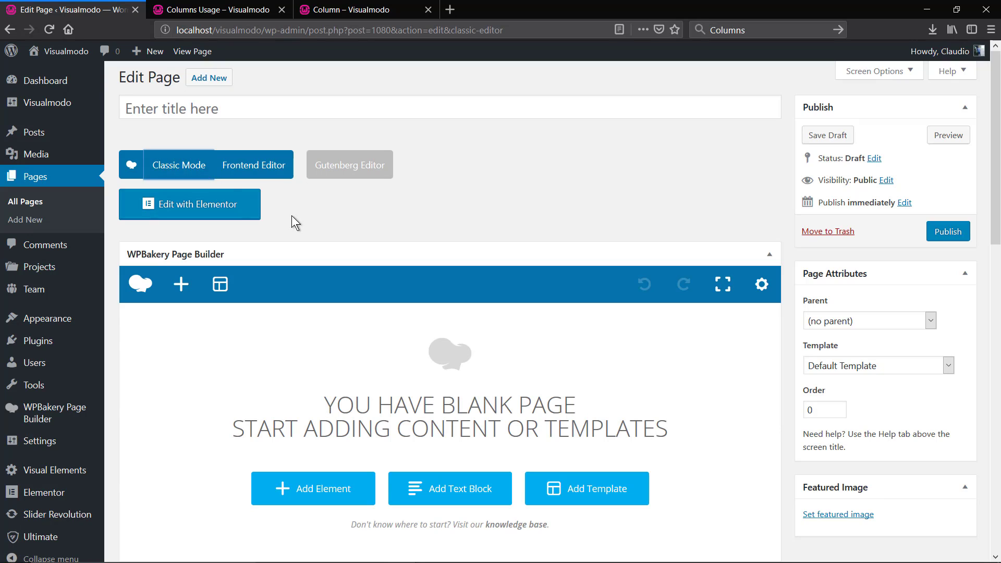
click(216, 107)
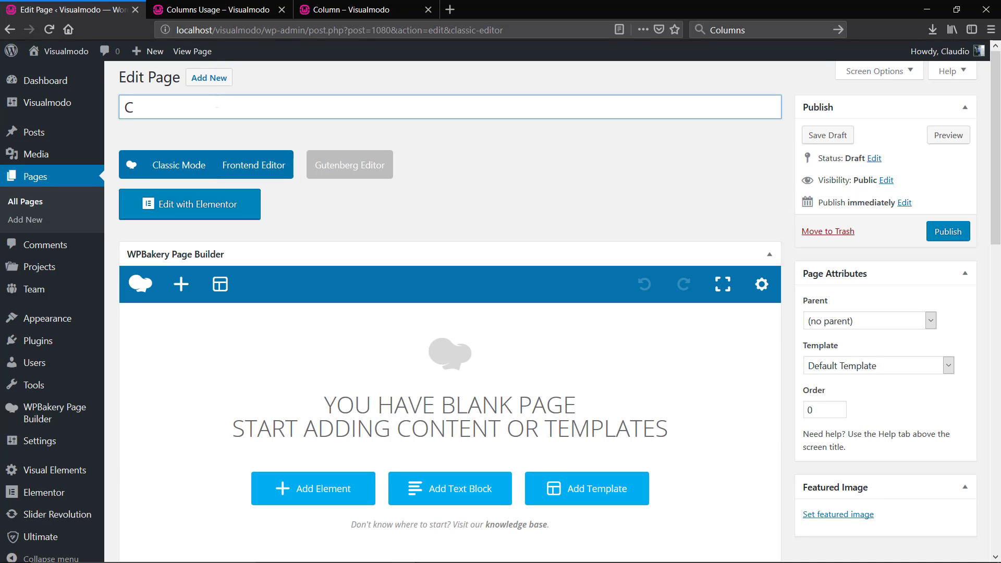
text(Columns In Bakery Page)
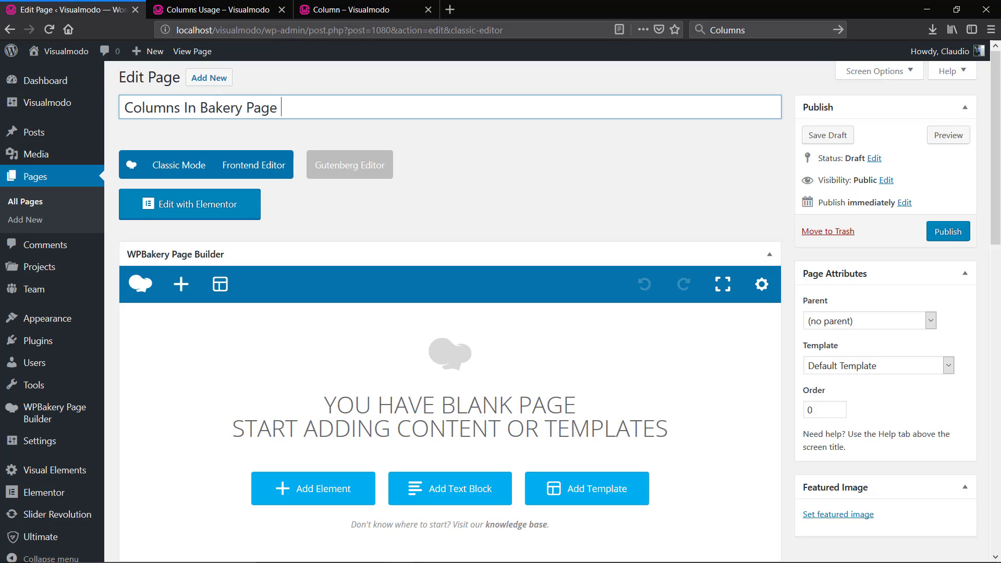
text( Builder)
Add a row and give it the 1/2 + 1/2 column layout.
click(184, 291)
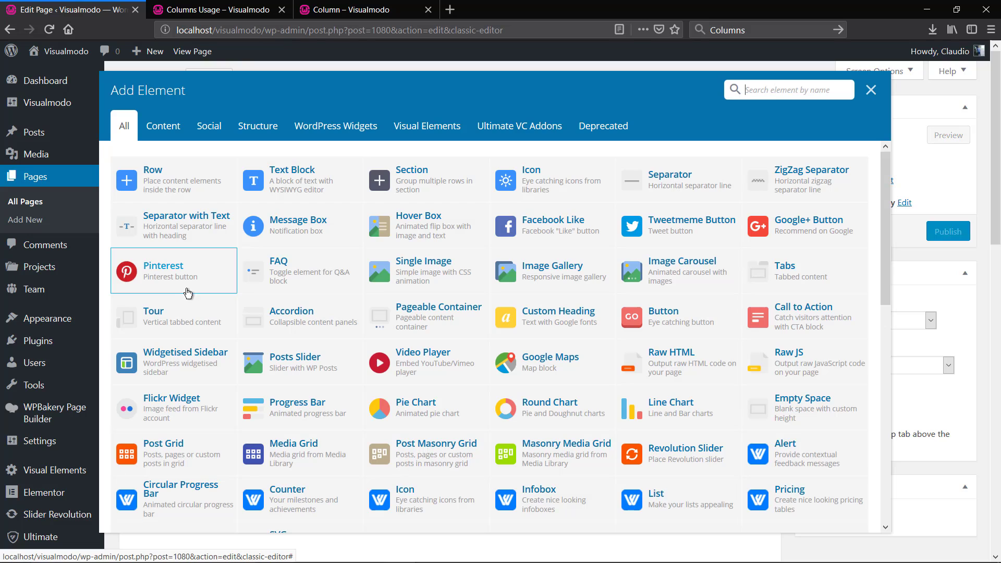
click(179, 182)
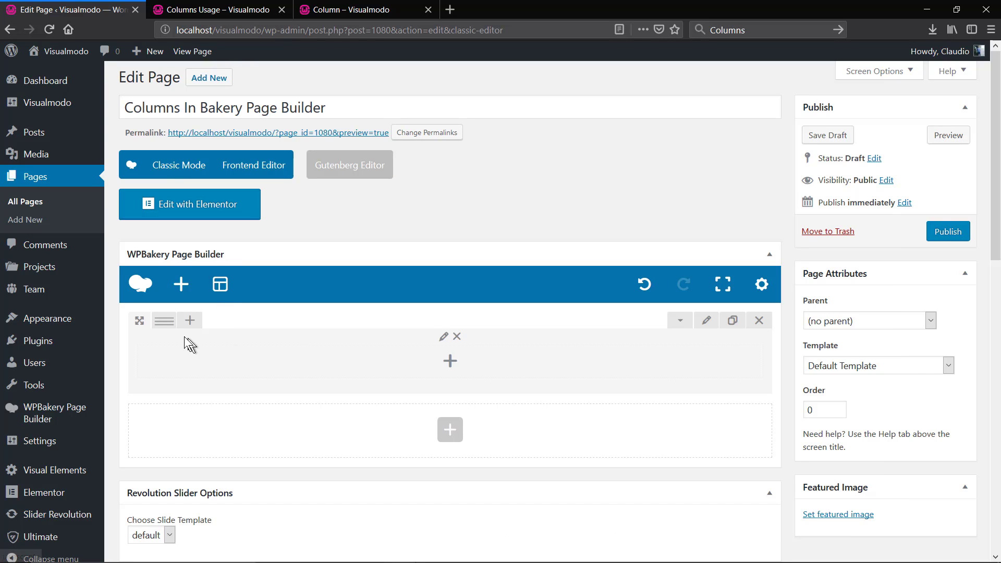
mouse_move(165, 322)
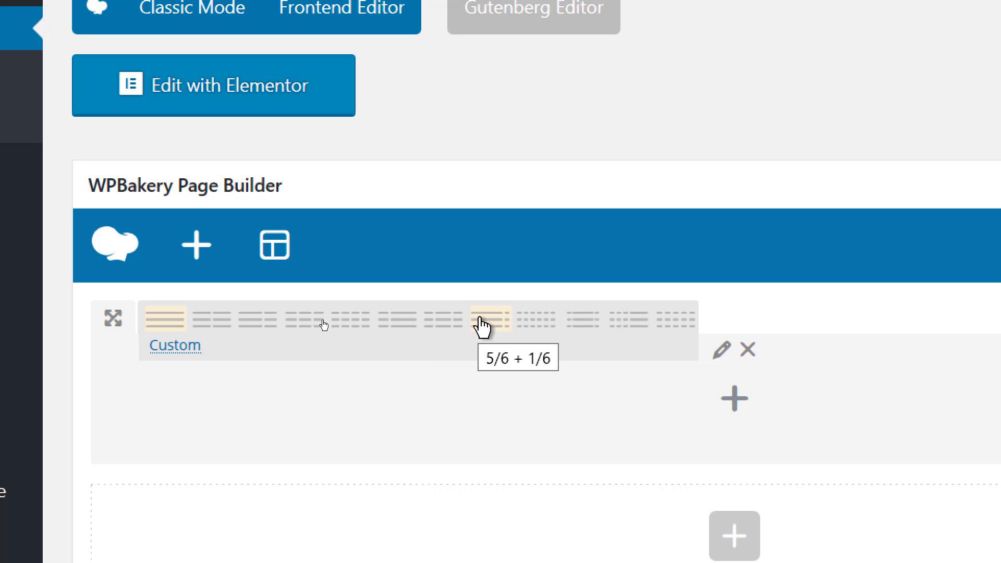
click(212, 320)
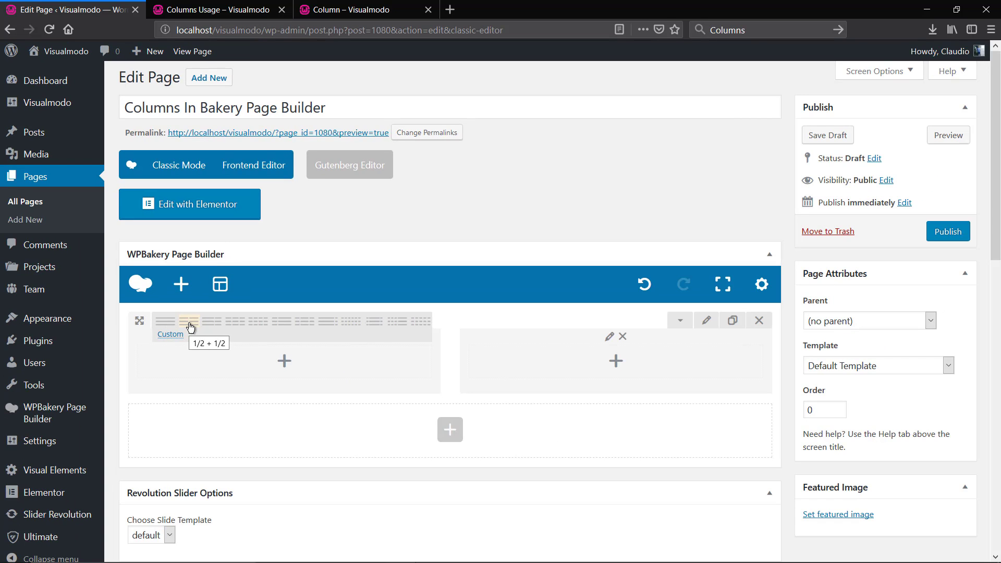
Place a Video Player with its default Vimeo link in the left column.
click(190, 326)
click(285, 361)
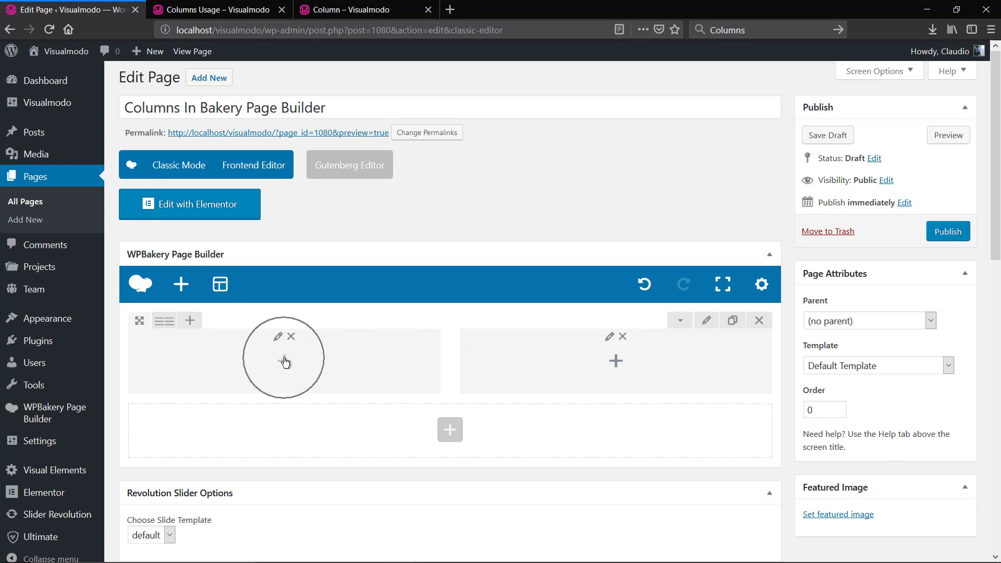
click(294, 365)
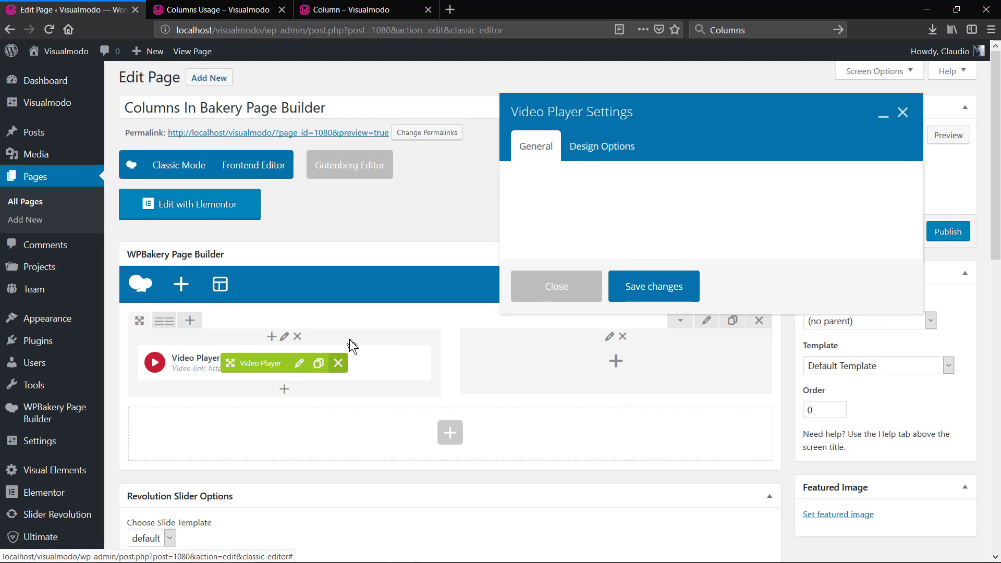
click(635, 451)
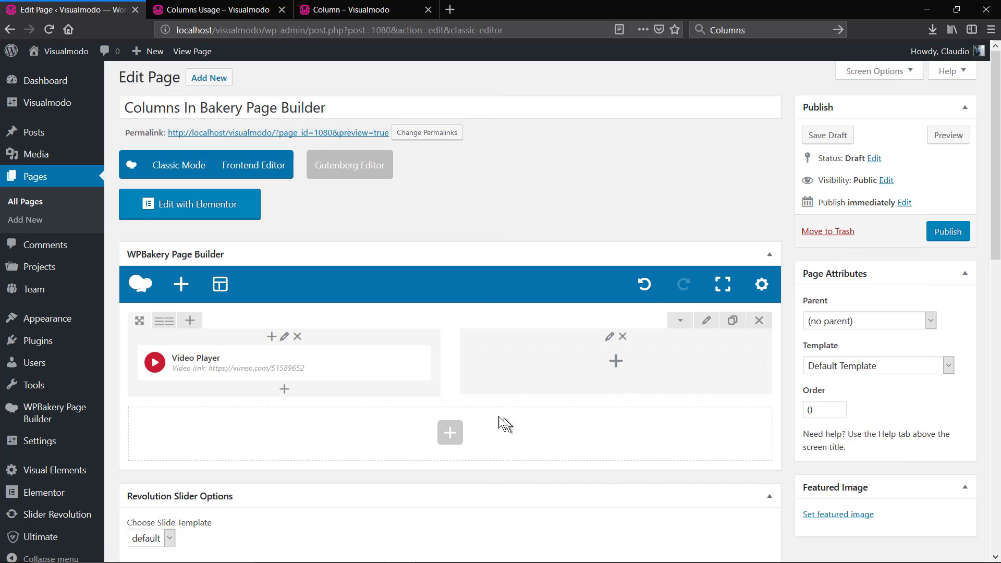
Add a Text Block to the right column with the Lorem ipsum paragraph.
click(616, 361)
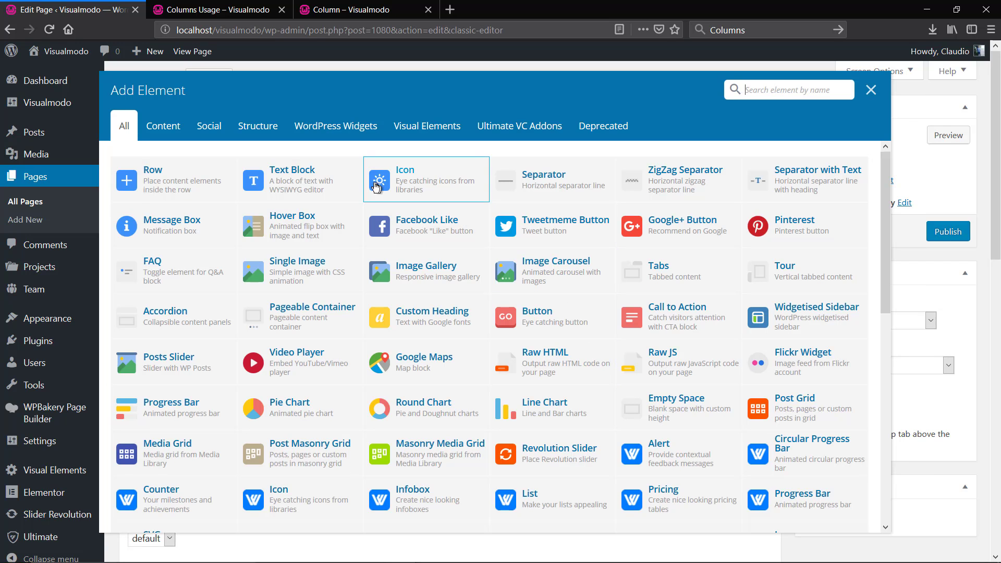
click(298, 183)
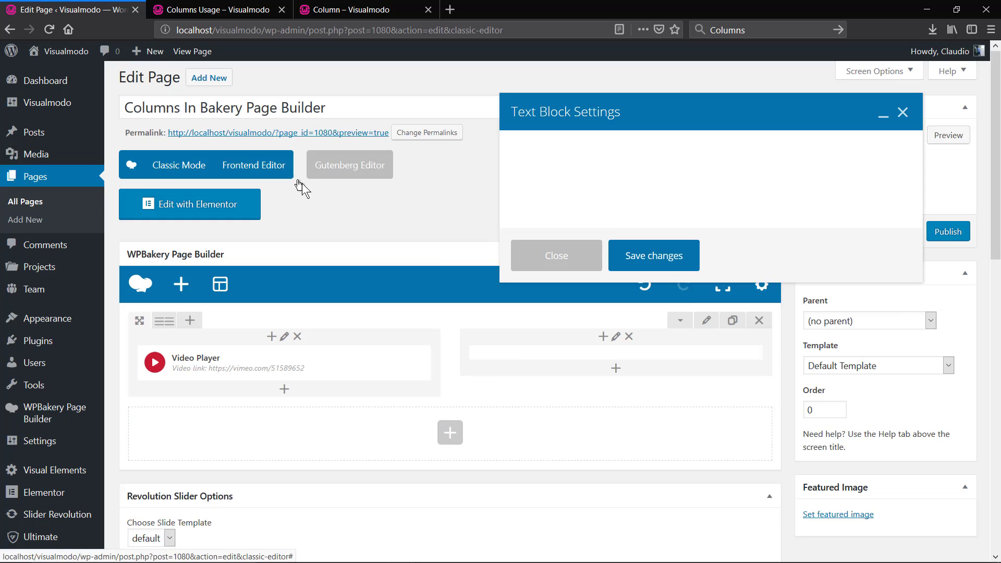
key(ctrl+a)
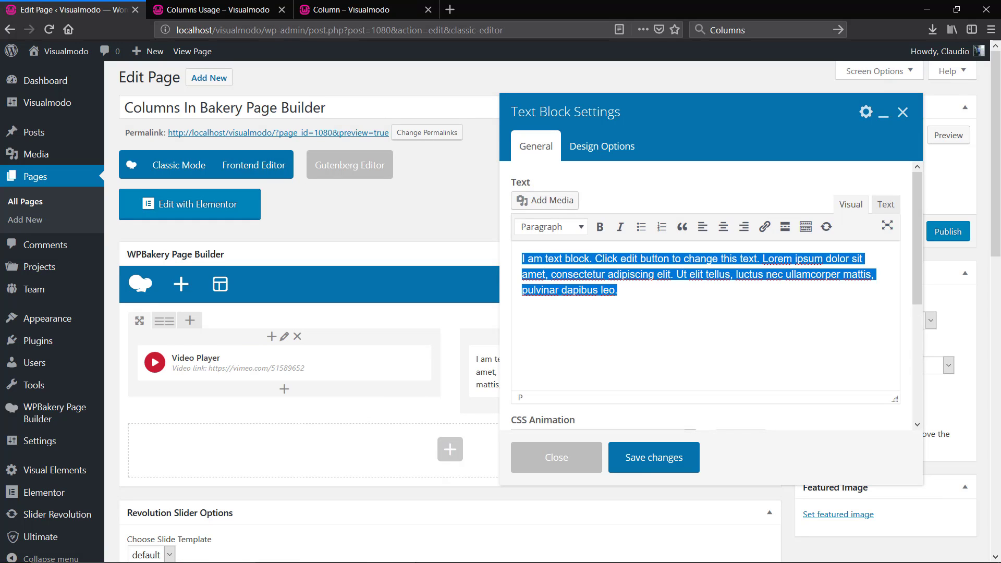
text(Lorem ipsum dolor sit amet, consectetur adipiscing elit. Aenean est augue, euismod sit amet mauris a, sodales efficitur felis. Sed quis dui vel enim viverra pretium. Maecenas id ultrices purus. Pellentesque egestas viverra quam, at scelerisque felis viverra vel. Phasellus maximus lectus quis metus semper, ac vestibulum orci ultrices. Nulla facilisi. Nullam ullamcorper in nunc aliquet ullamcorper. Nam leo enim, sodales quis erat sit amet, volutpat congue metus. Fusce fermentum nec leo id varius. In in suscipit turpis.)
click(658, 458)
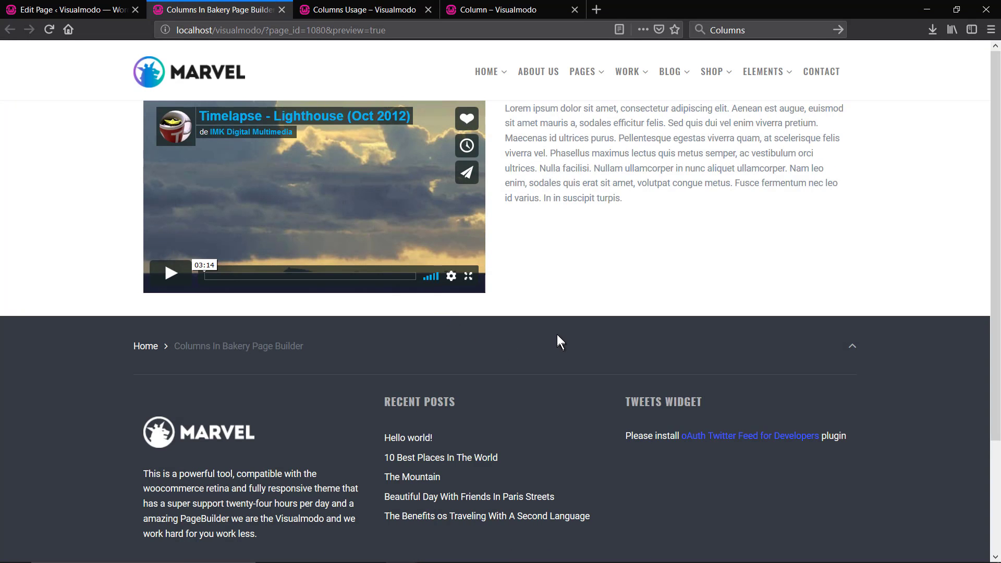
Add a second text block for the Title line in the right column and preview it.
click(146, 7)
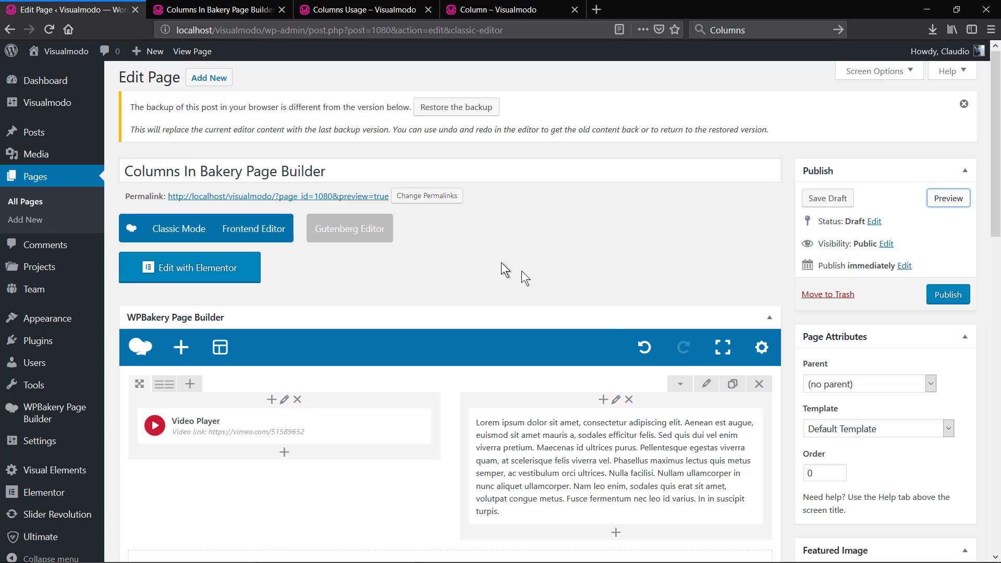
scroll(626, 408, down, 2)
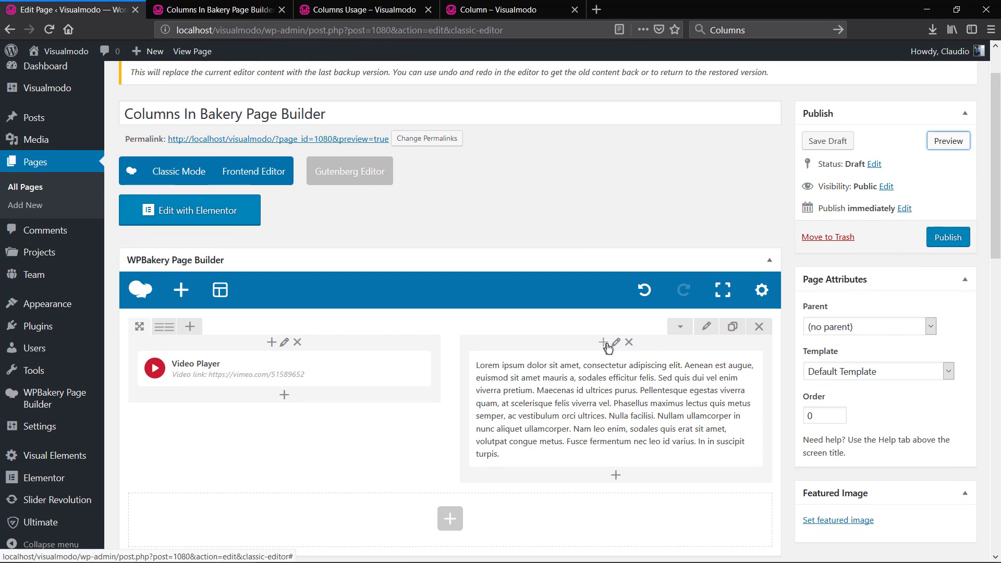
click(603, 343)
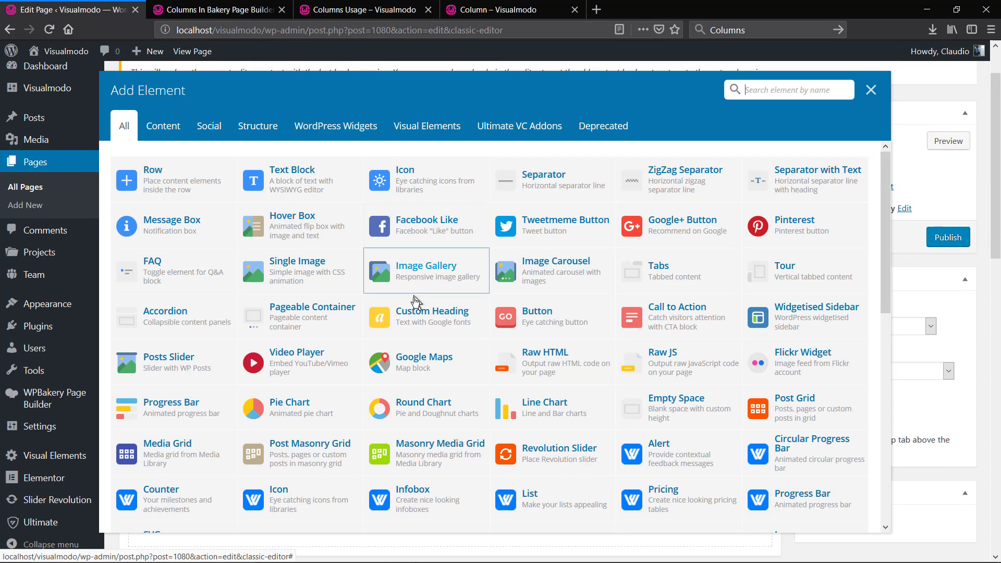
click(331, 179)
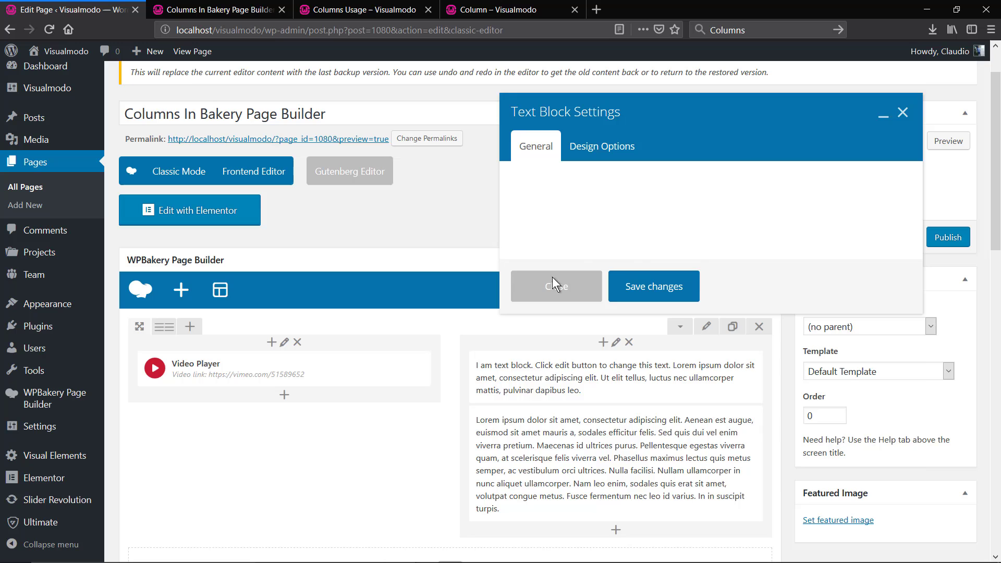
key(ctrl+a)
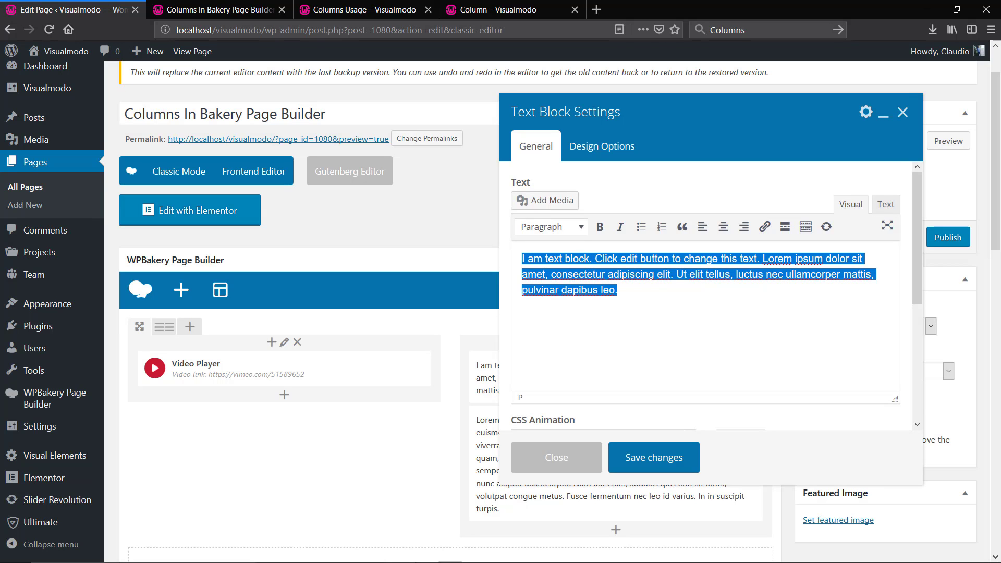
text(Title)
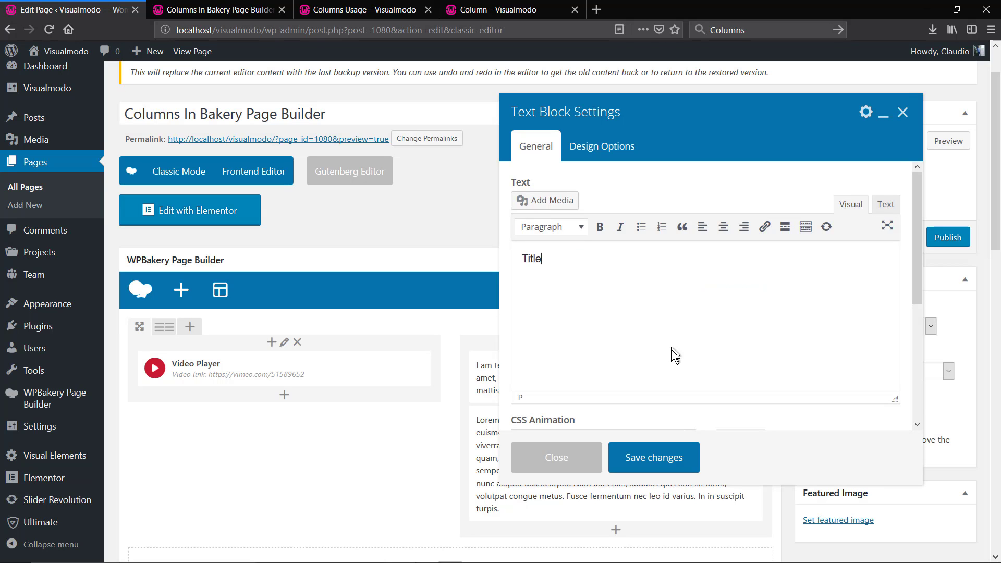
click(644, 457)
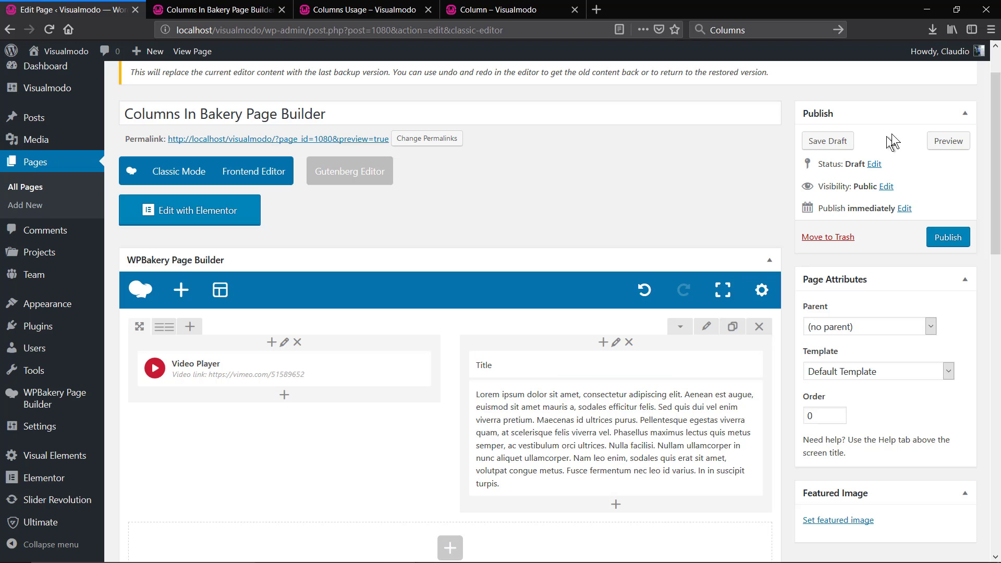
click(948, 141)
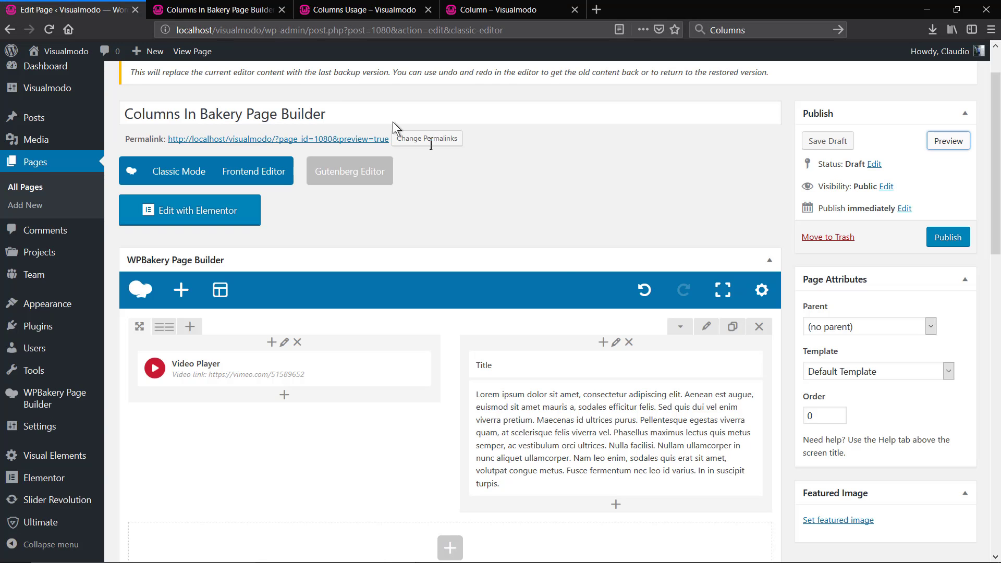
click(73, 9)
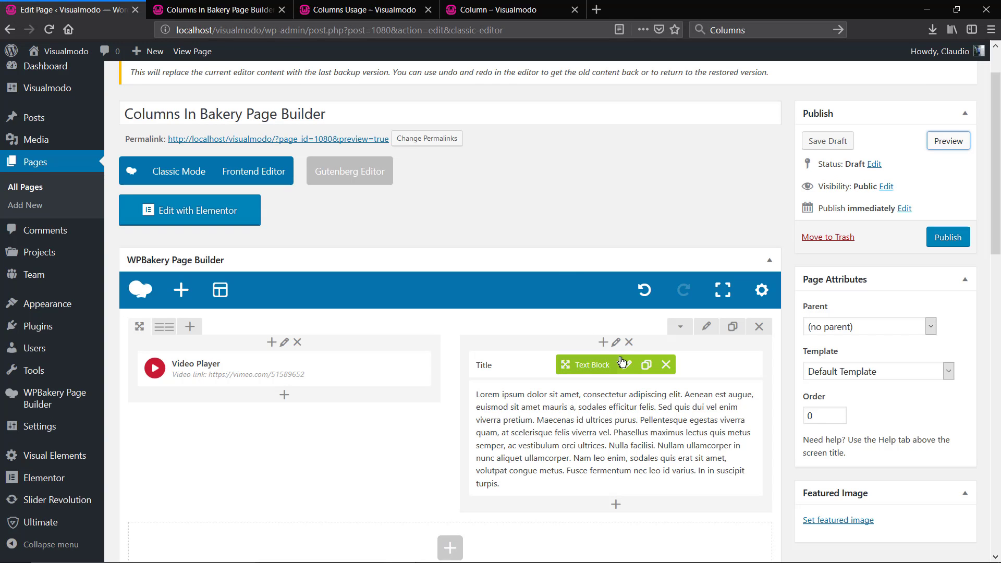
Format the Title text as Heading 1, save, and check it in the preview.
click(626, 364)
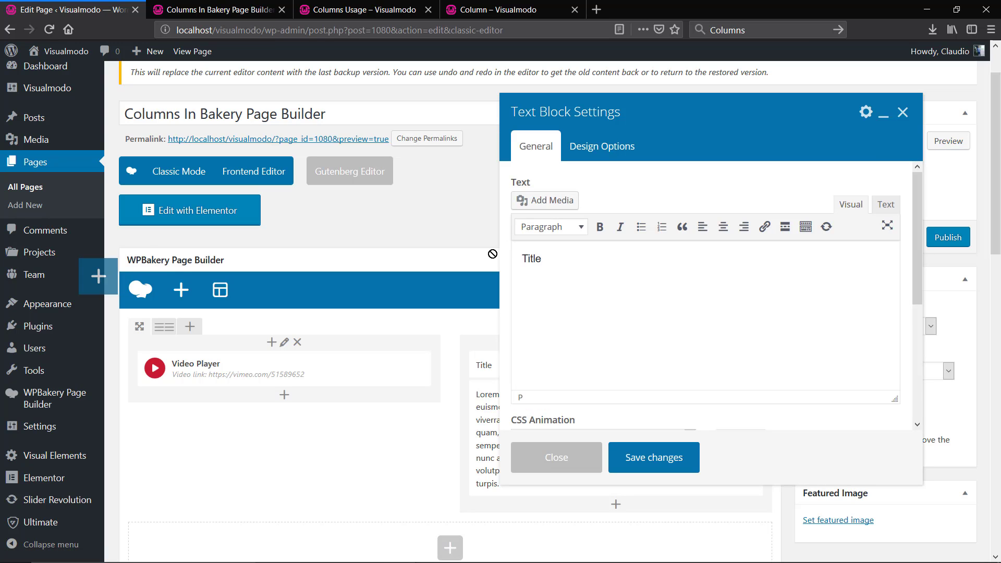
drag(542, 259, 536, 259)
click(552, 227)
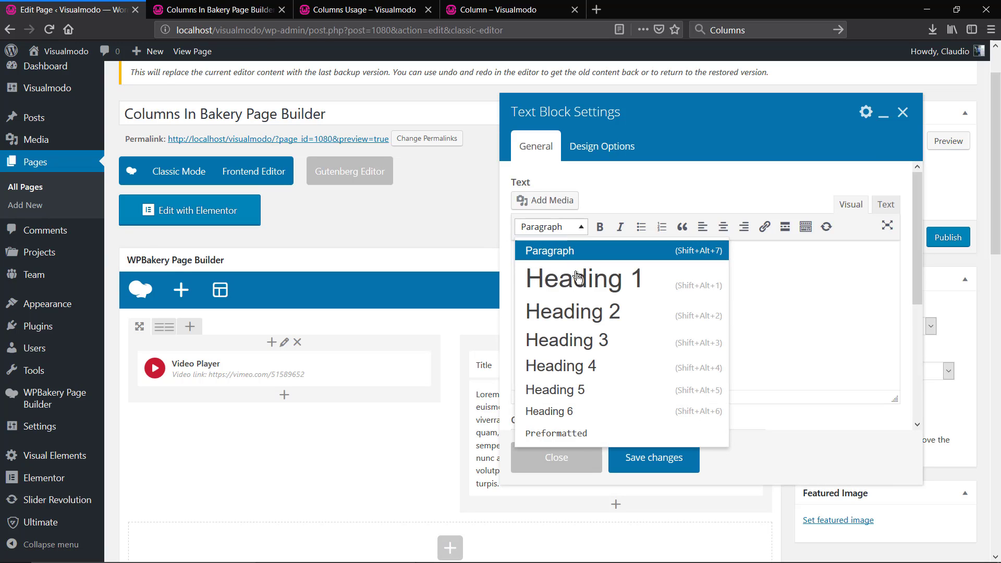
click(574, 277)
click(653, 457)
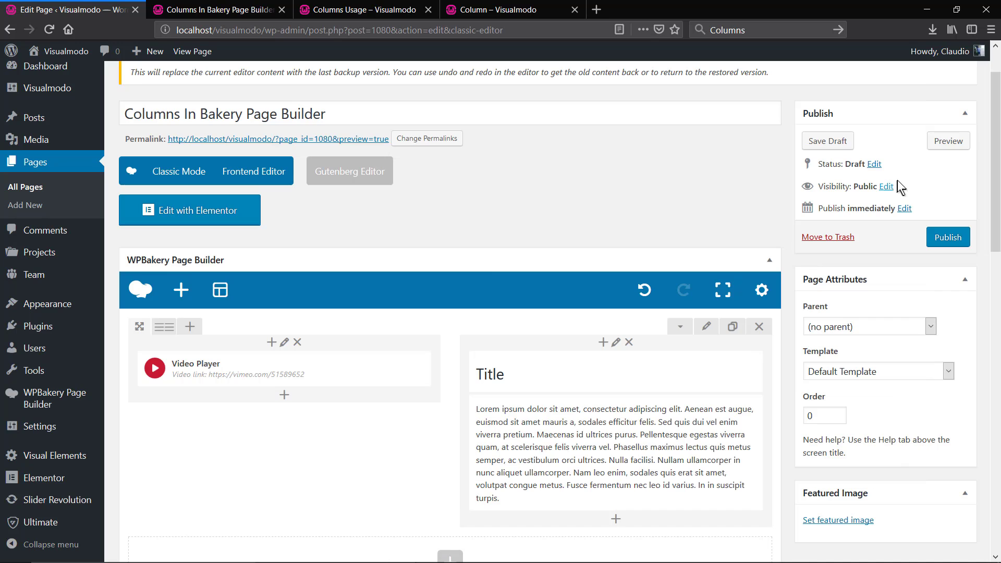
click(939, 142)
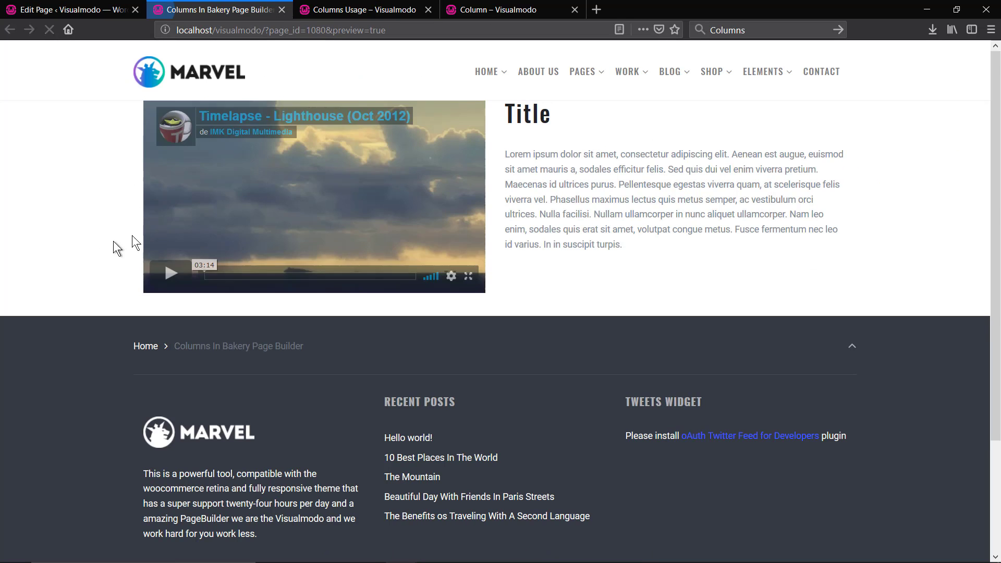
click(57, 9)
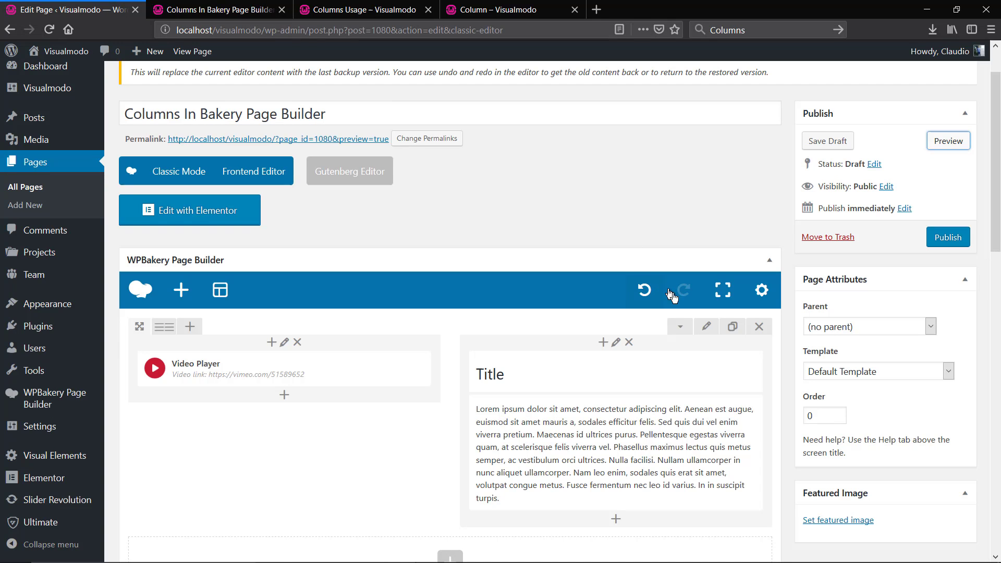
Add top padding in the row's Design Options and compare the preview with Columns Usage.
click(707, 329)
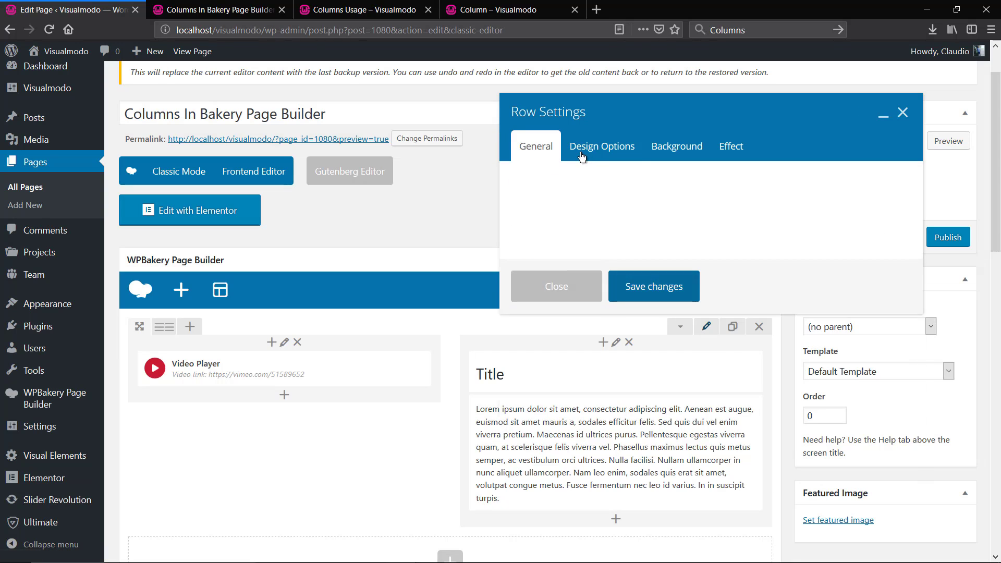
click(584, 156)
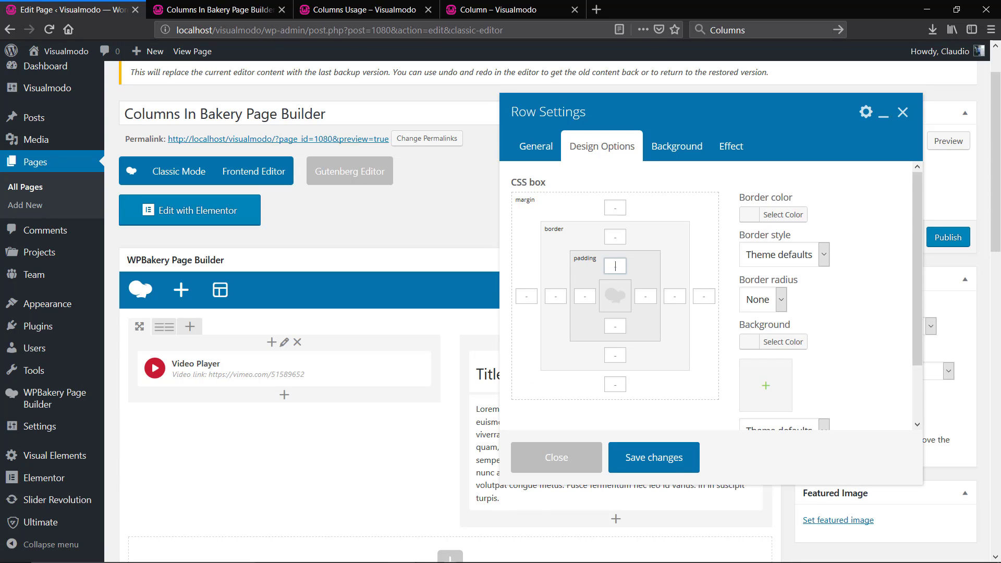
click(655, 461)
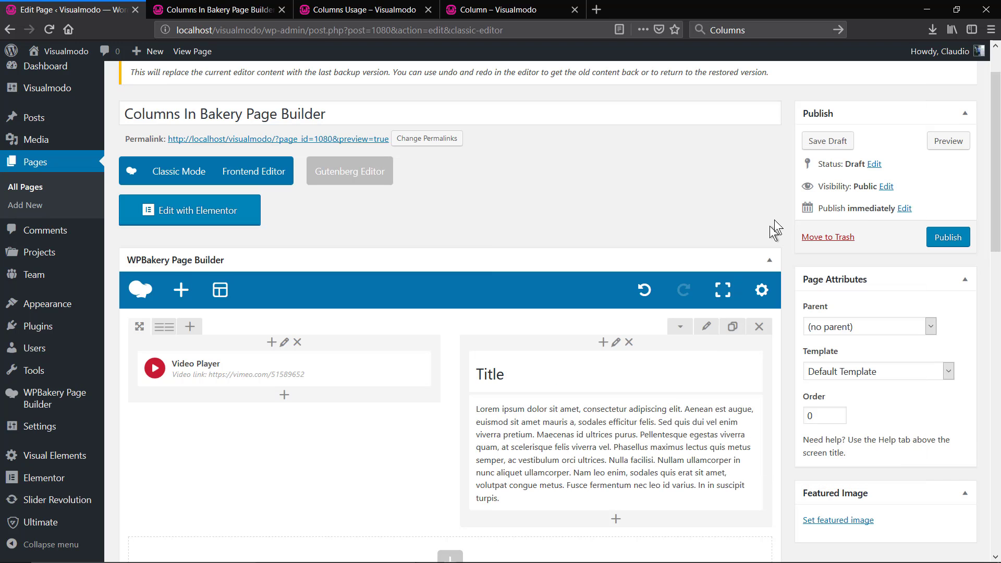
click(933, 142)
click(362, 7)
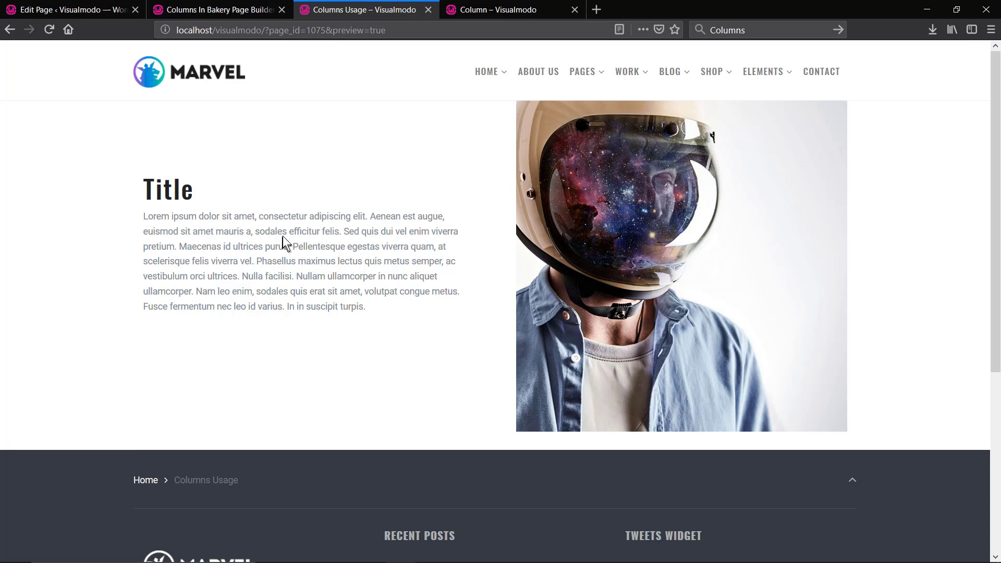
click(230, 8)
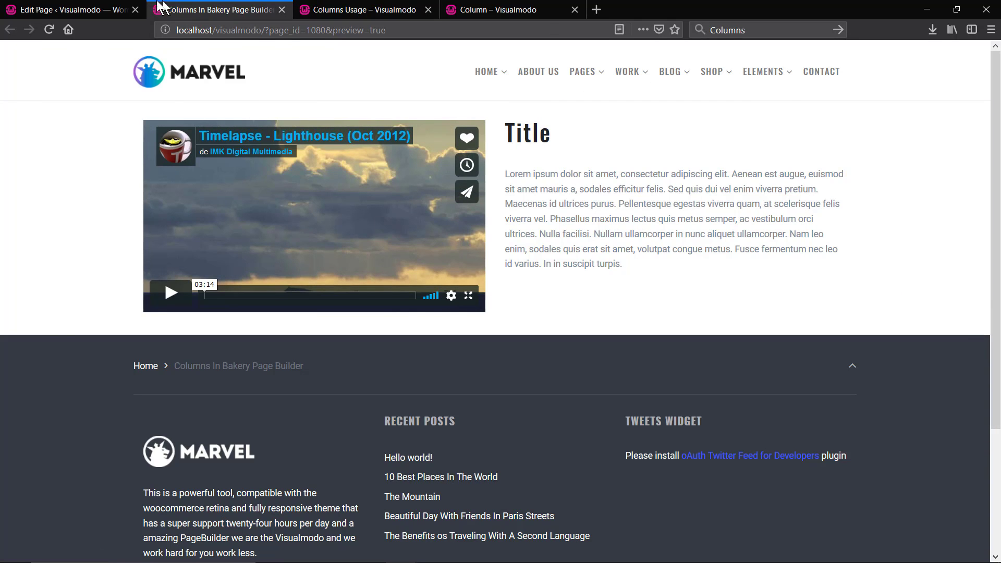
click(104, 9)
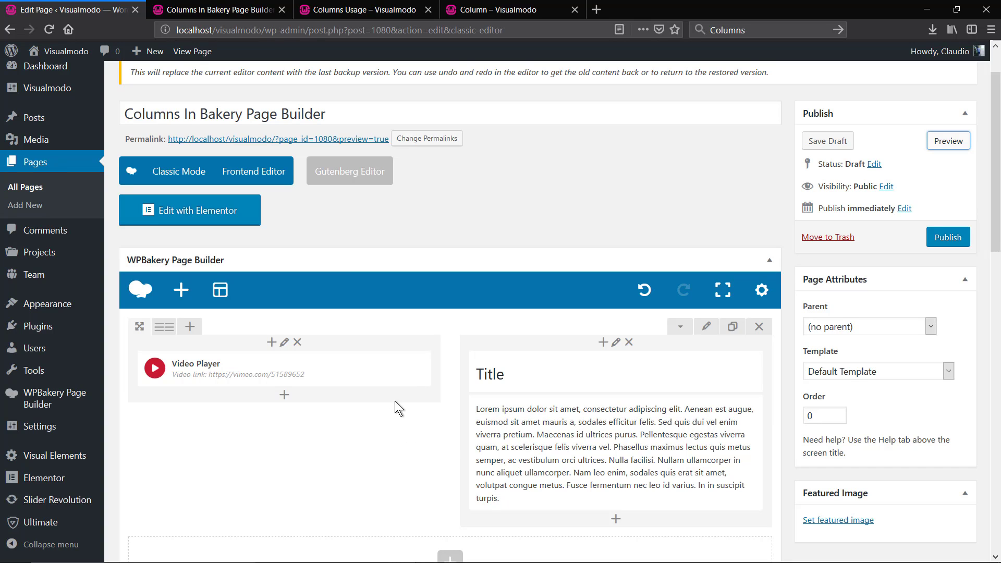
Set the row stretch to 'Stretch row and content', save it, and preview the widened row.
scroll(390, 401, down, 2)
scroll(389, 401, up, 2)
mouse_move(607, 361)
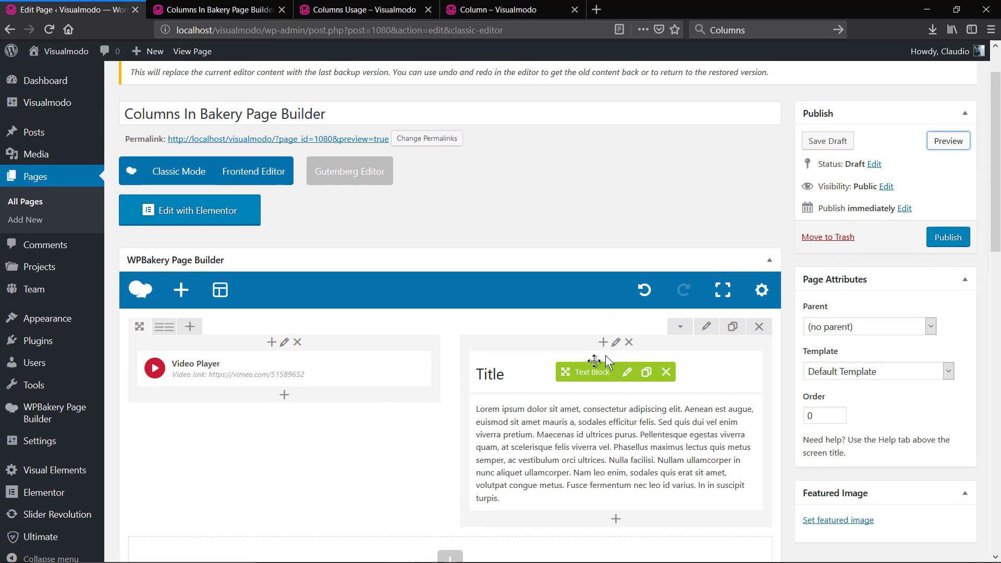
click(707, 326)
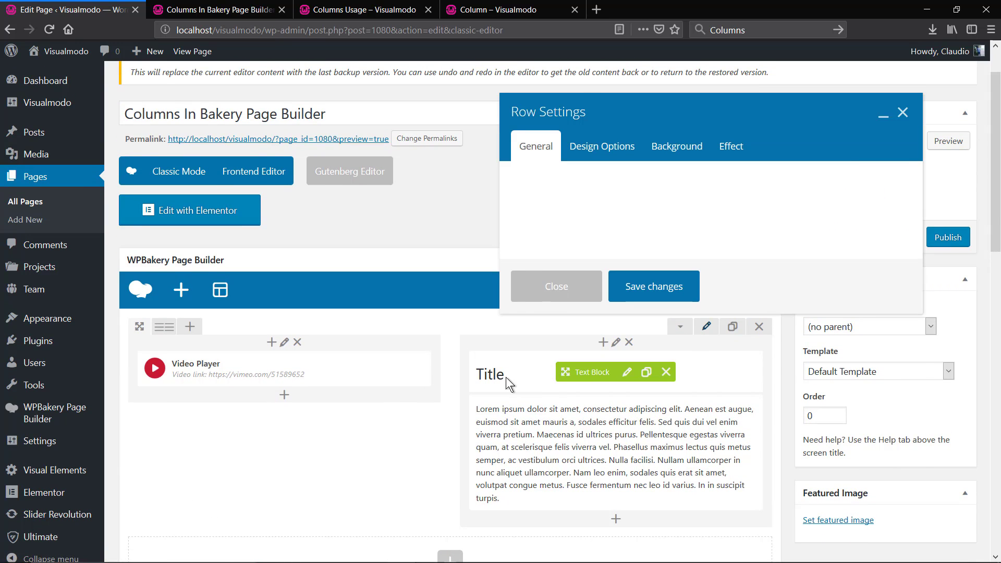
click(576, 209)
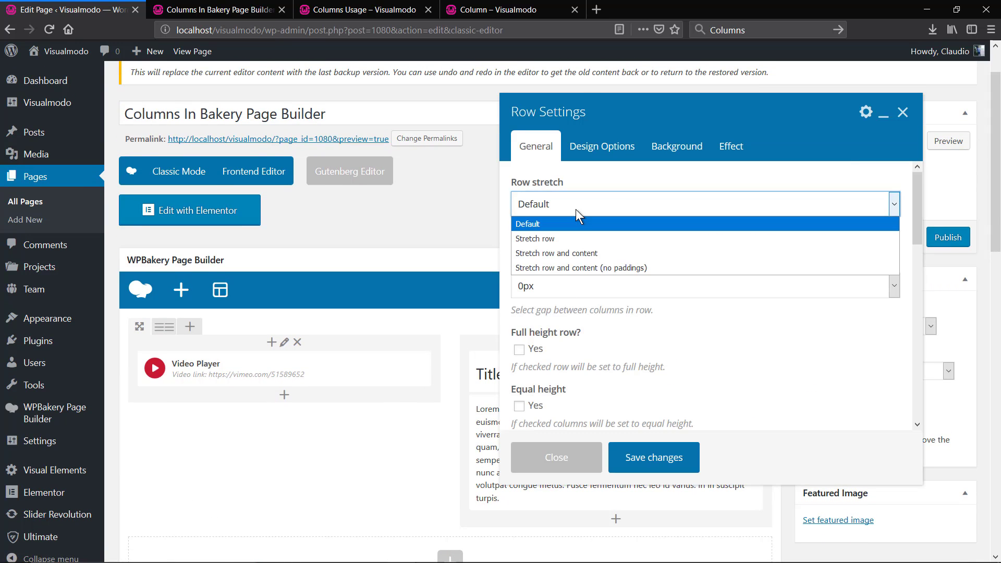
click(591, 257)
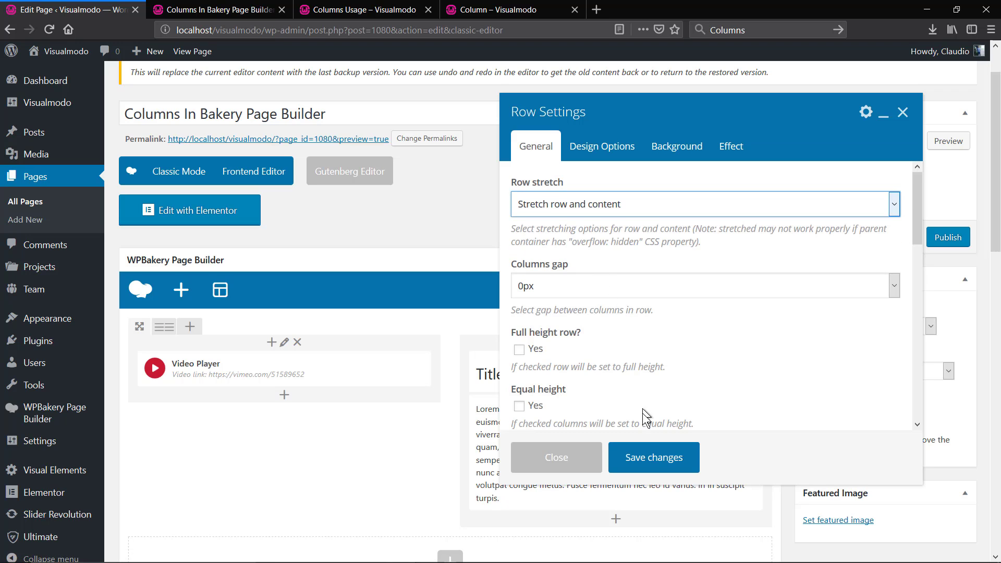
click(652, 462)
click(948, 140)
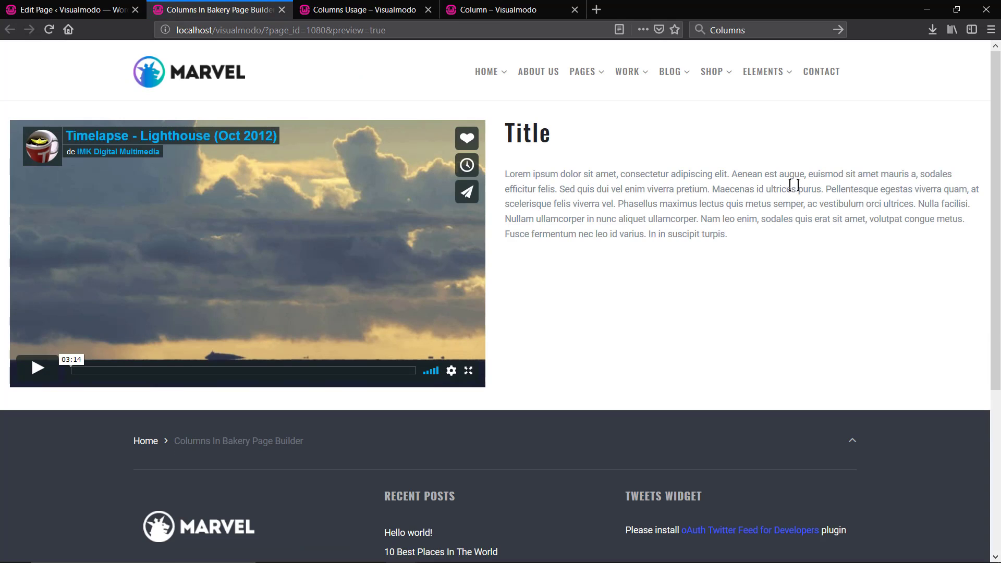
click(3, 11)
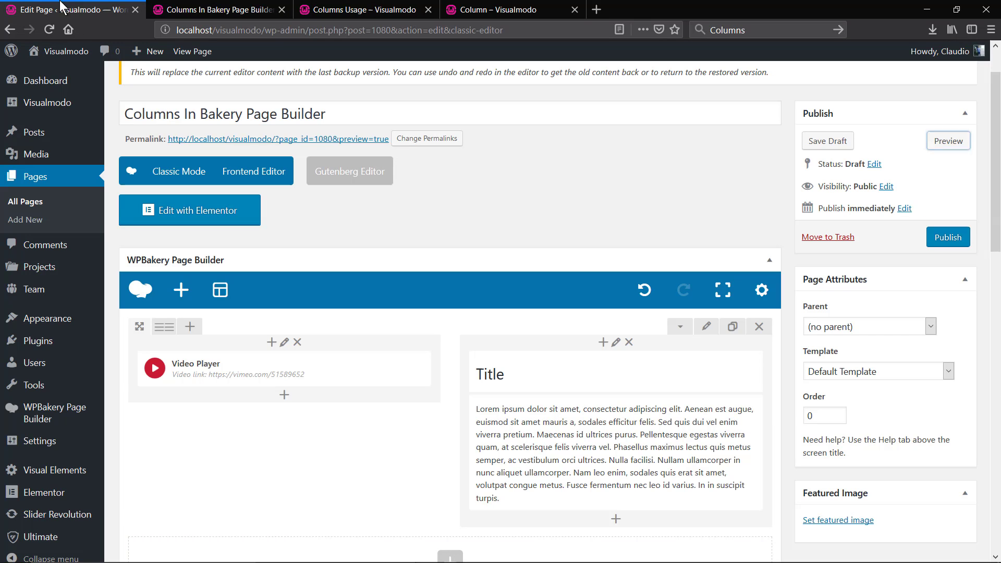
Enter 50 left and right padding in the row's Design Options and save.
click(707, 328)
click(595, 149)
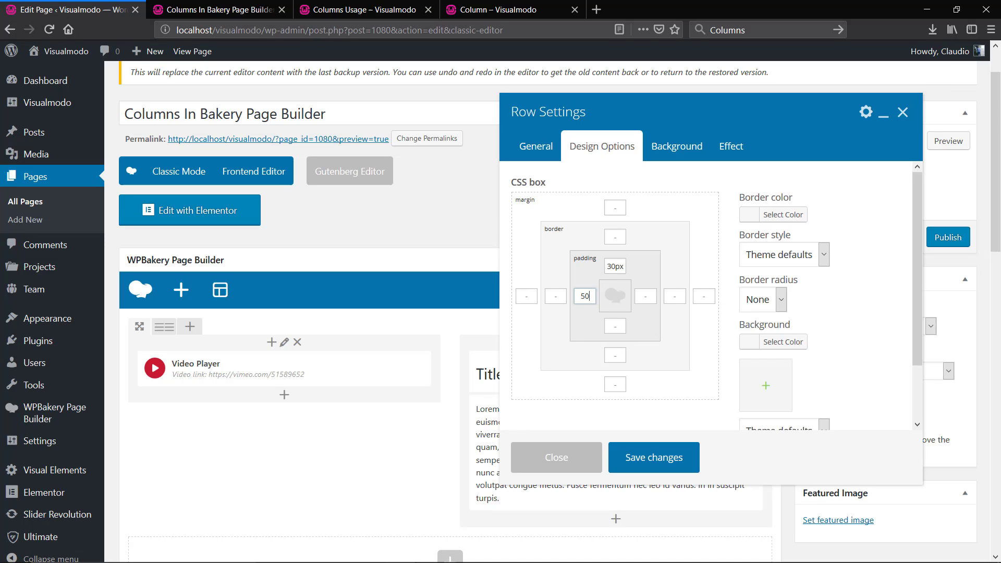
key(Tab)
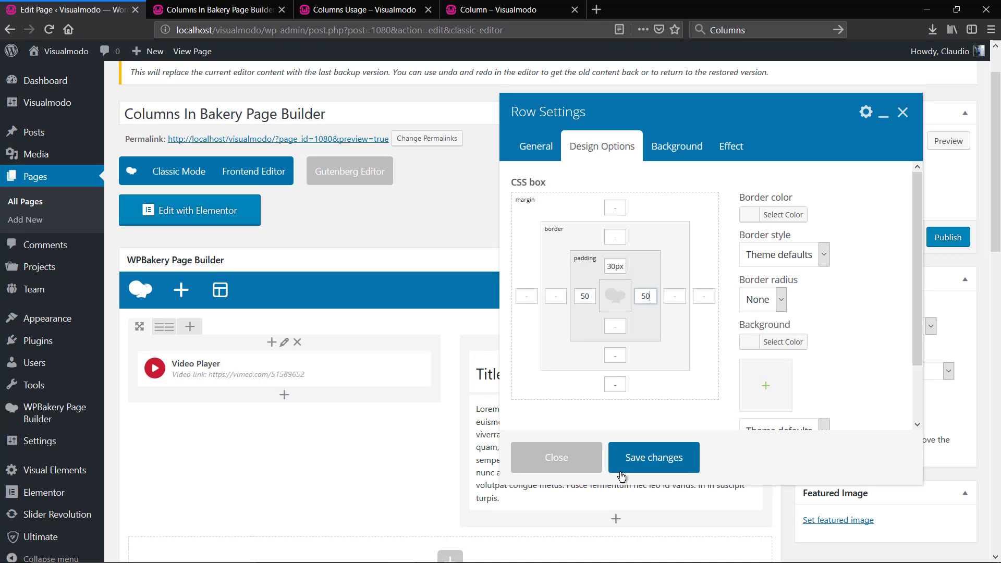
click(622, 472)
Preview the padded row, compare it with the Columns Usage reference page, then return to the editor.
click(936, 132)
click(365, 9)
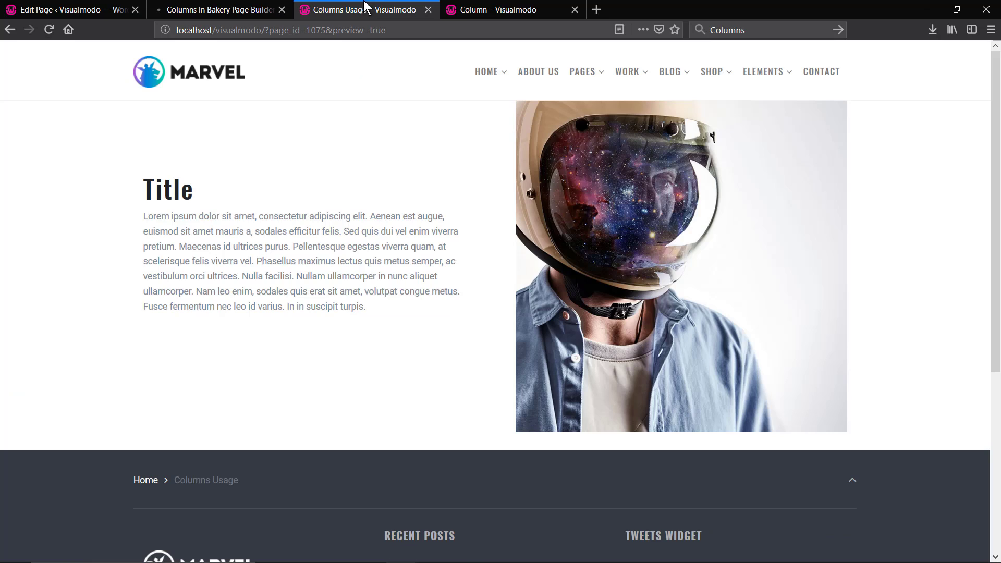
click(249, 9)
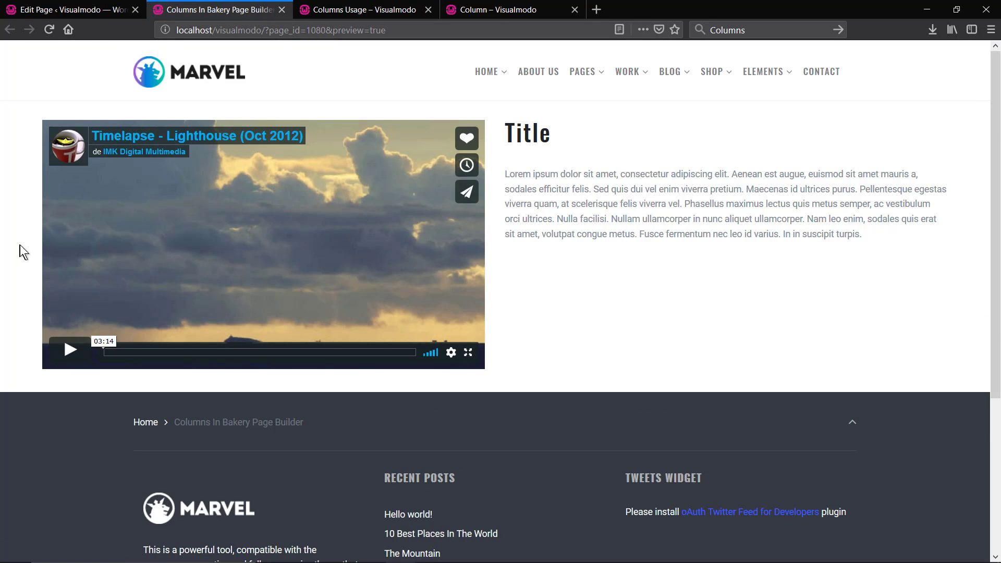
click(74, 9)
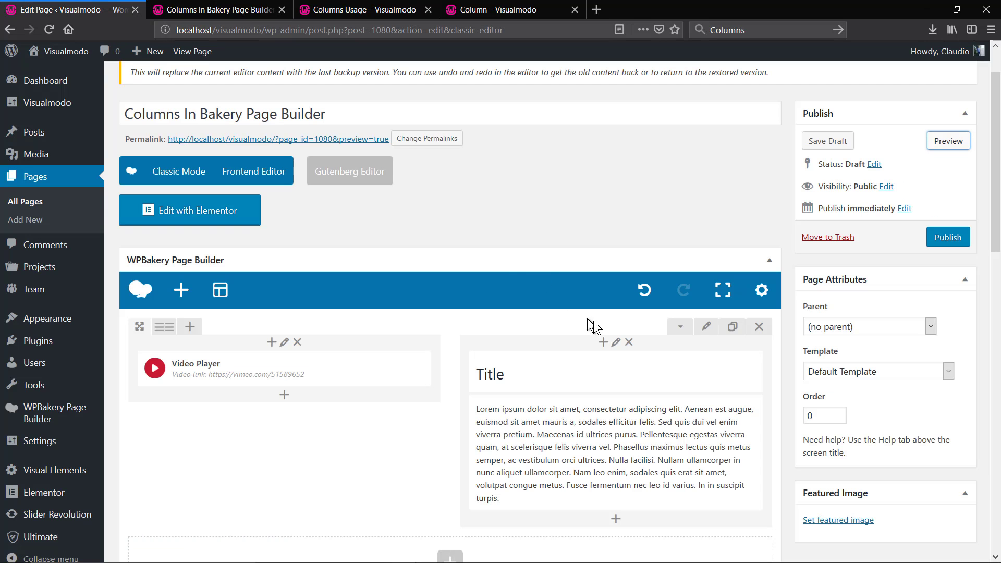
Set the row's columns gap to 35px, save, and preview the video beside the Title text.
click(704, 327)
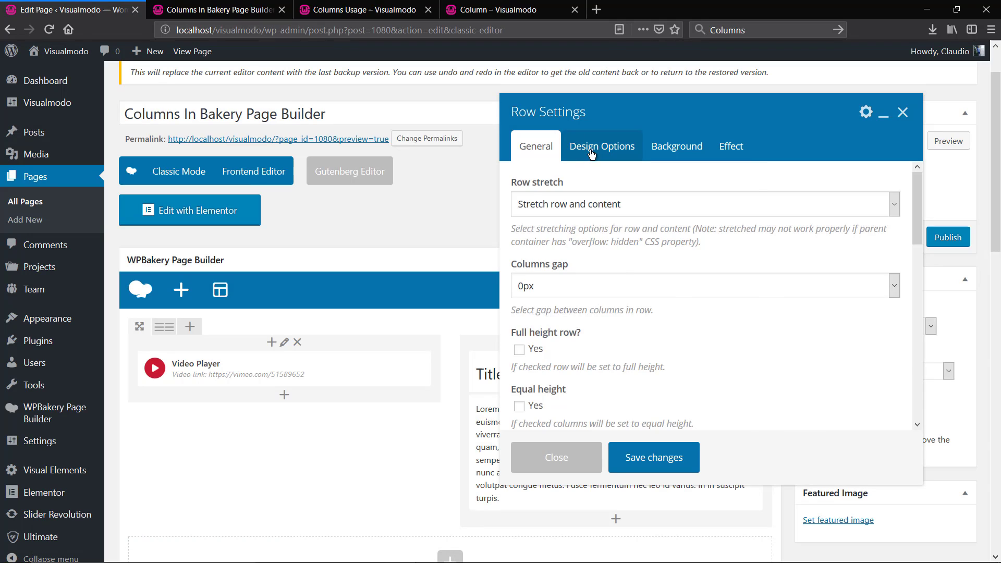
click(590, 151)
click(547, 152)
scroll(614, 338, down, 1)
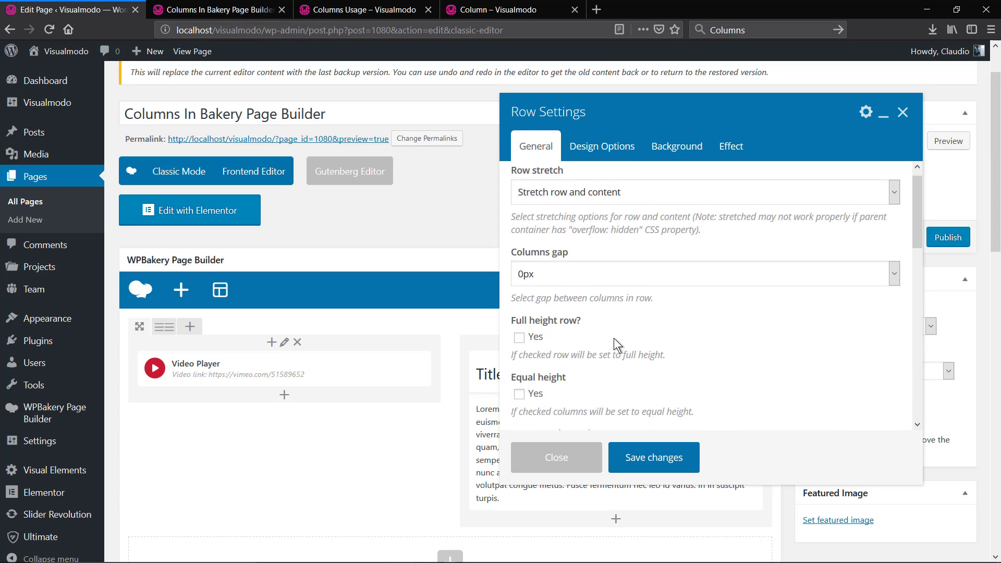
click(568, 222)
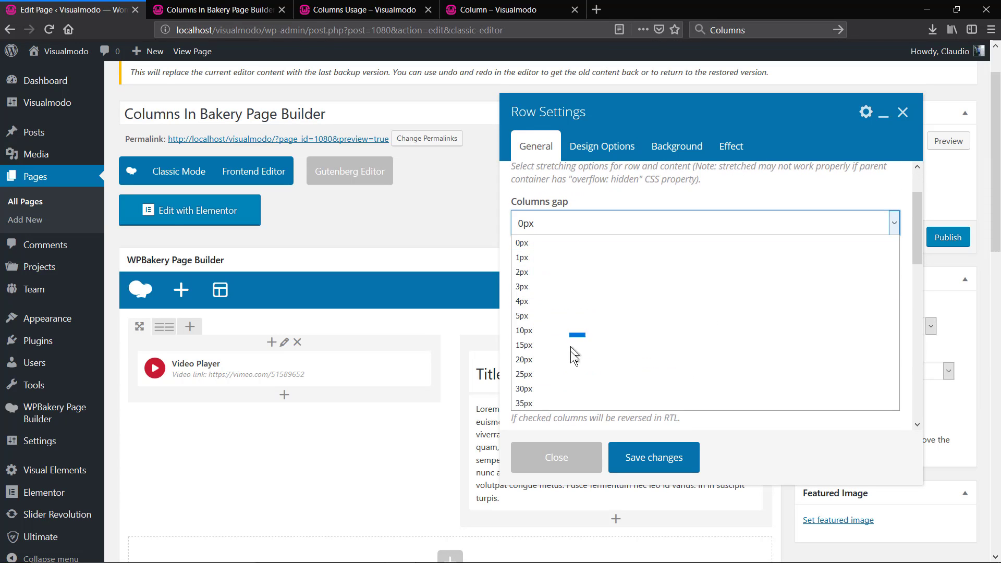
click(584, 403)
click(654, 457)
click(949, 141)
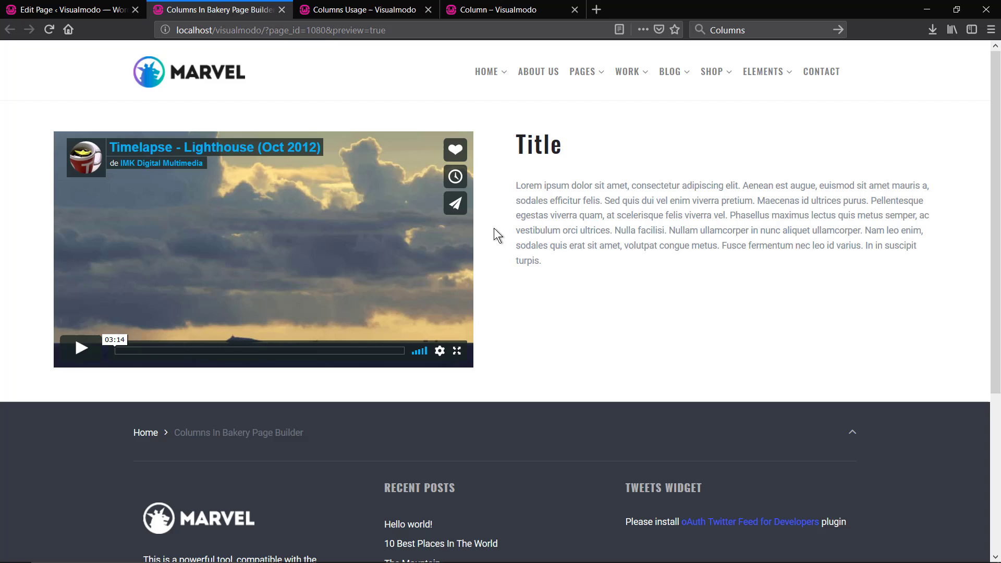
click(73, 10)
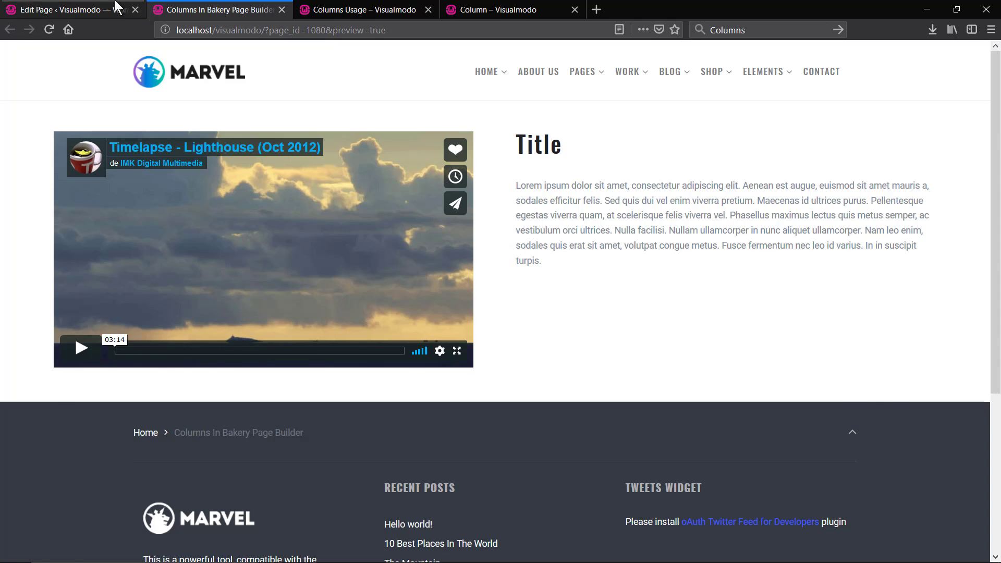
Set the row's content position to Middle, save, and preview the vertically centred title and text.
click(706, 326)
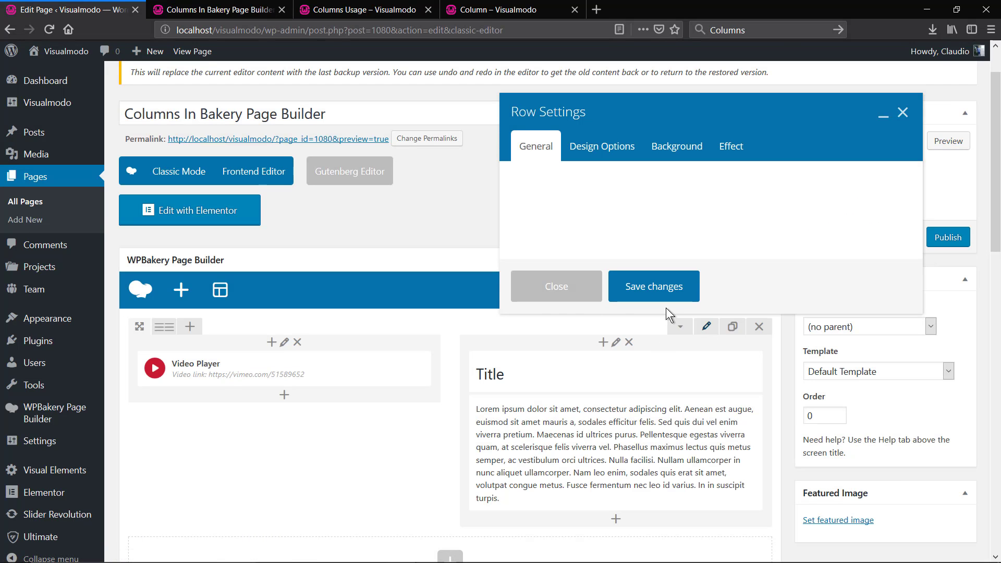
scroll(590, 334, down, 2)
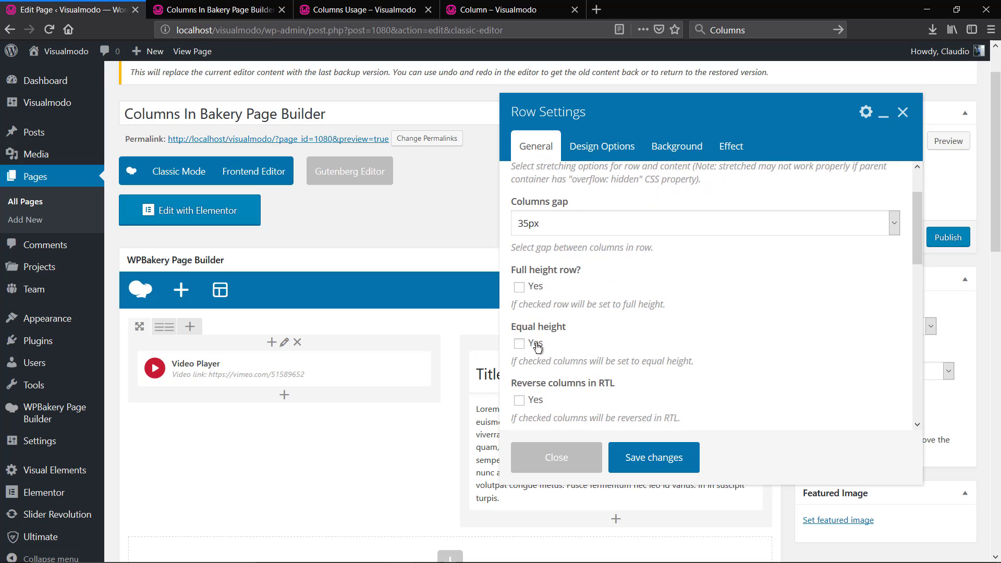
scroll(592, 270, down, 3)
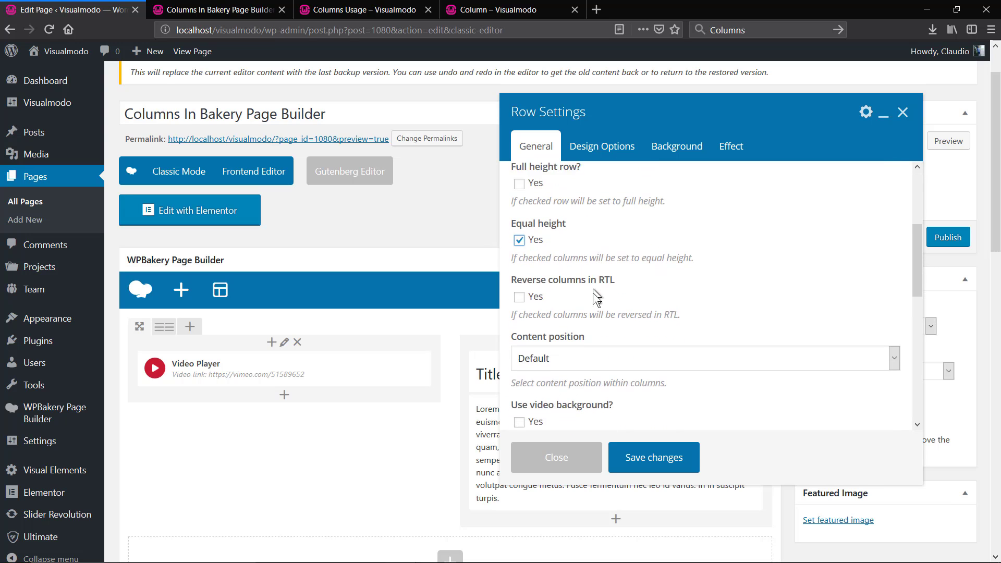
click(587, 330)
click(586, 385)
click(645, 448)
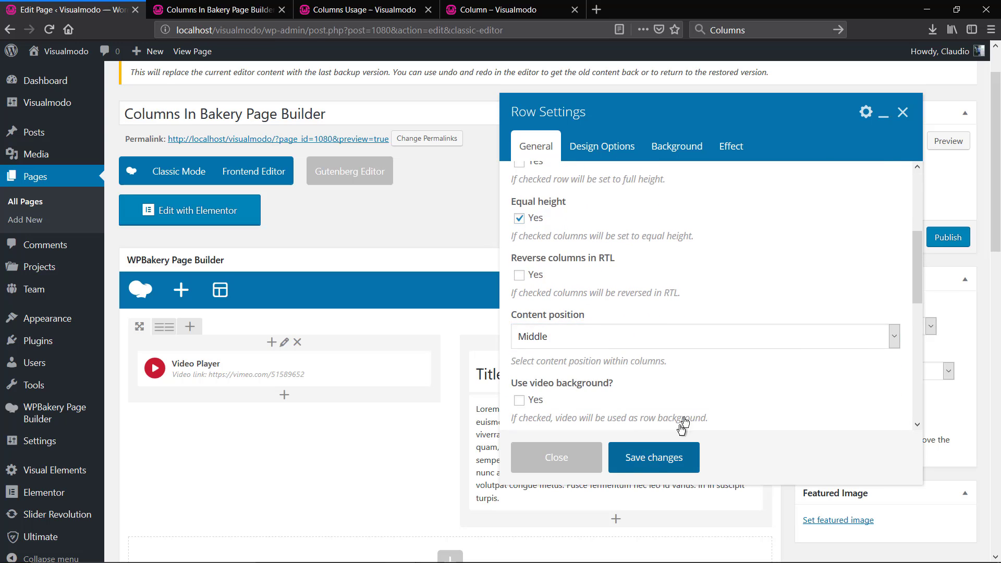
click(944, 146)
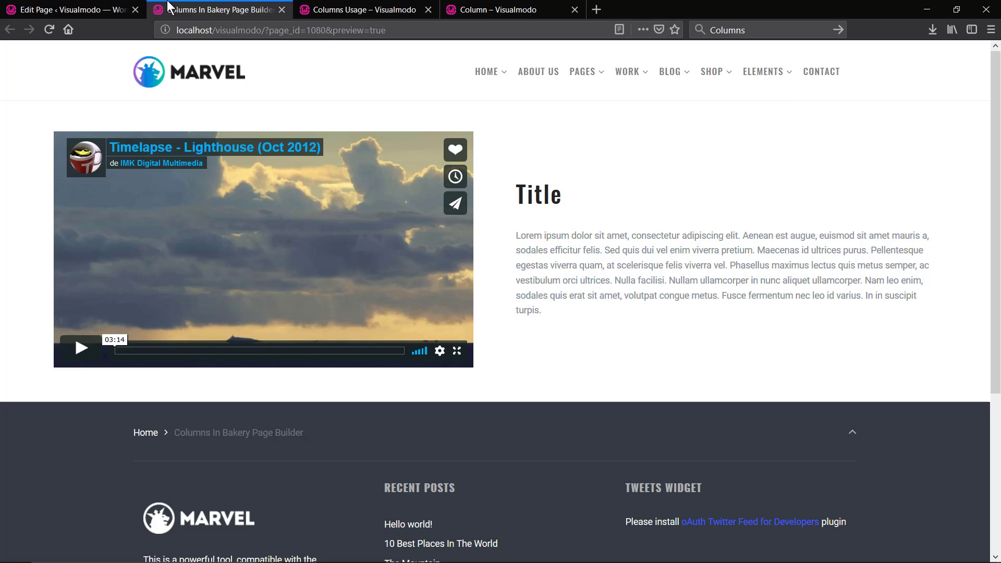
click(103, 7)
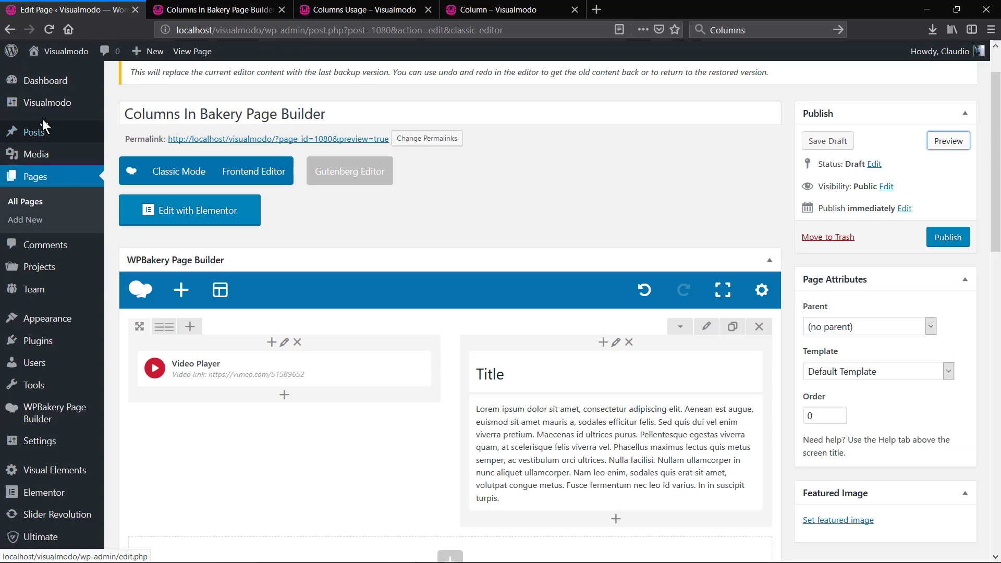
Add a new page through Pages > Add New and open it with Edit with Elementor.
click(36, 80)
mouse_move(78, 222)
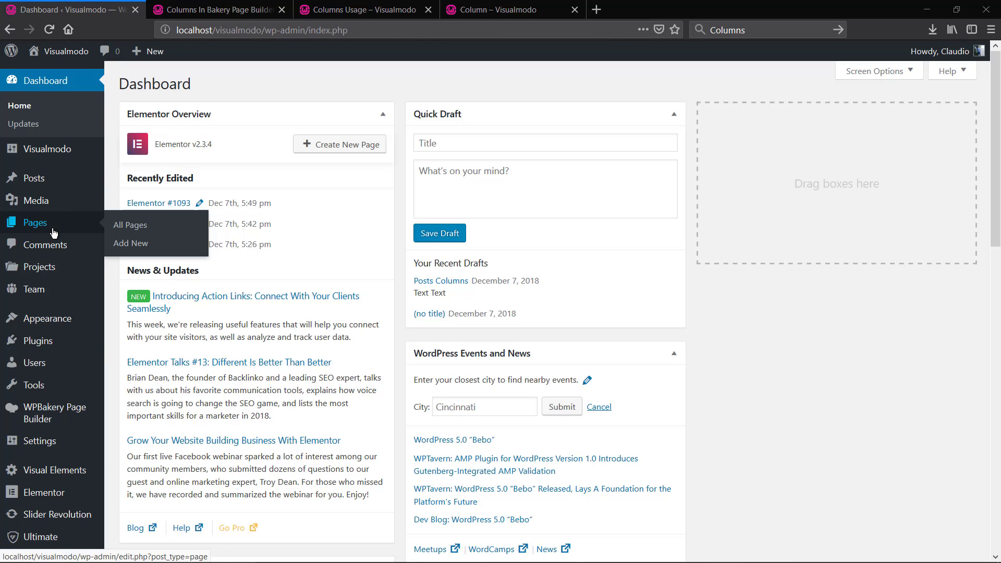
click(142, 247)
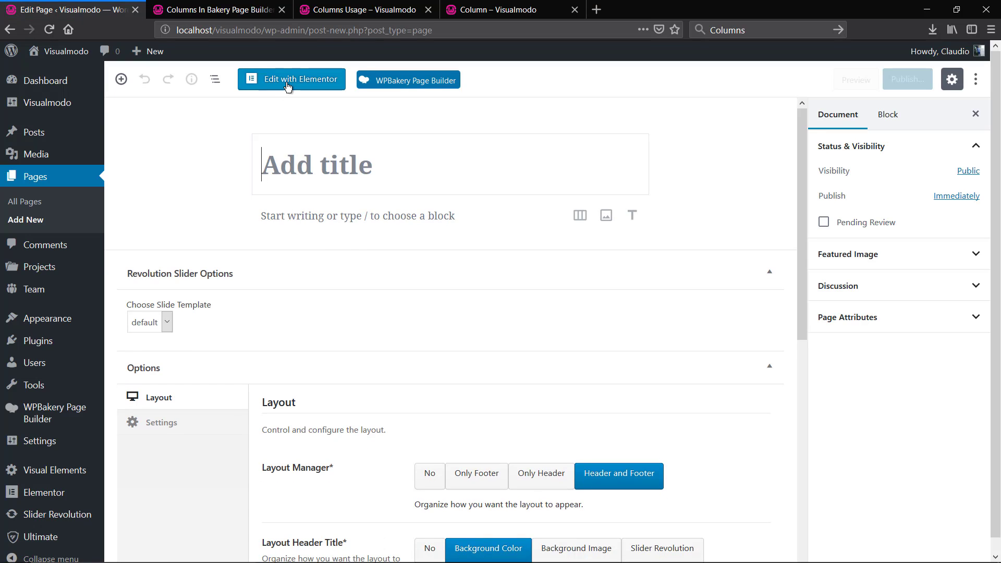
click(288, 84)
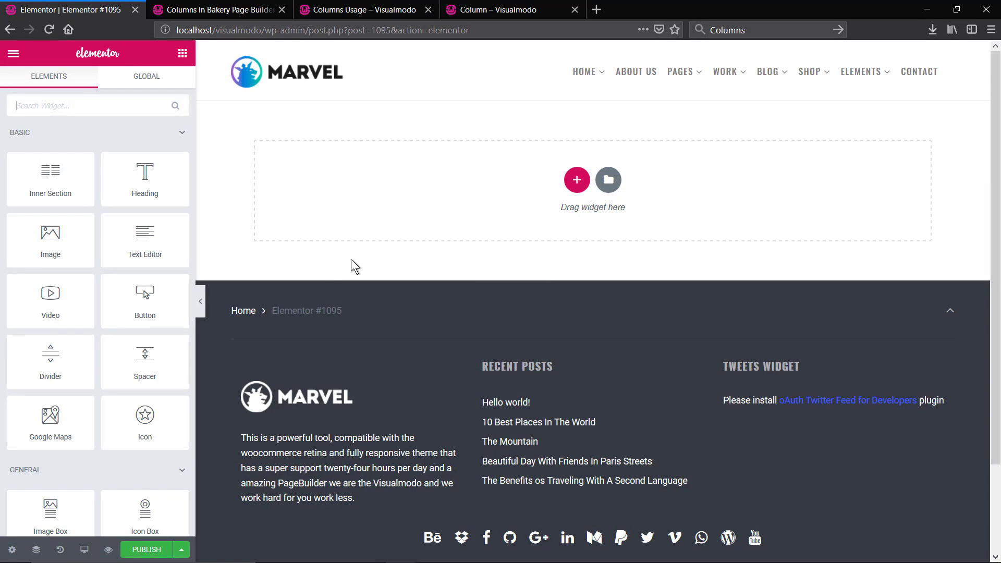
Insert a two-column section and drop in a Heading widget in the left column reading 'Title'.
click(577, 182)
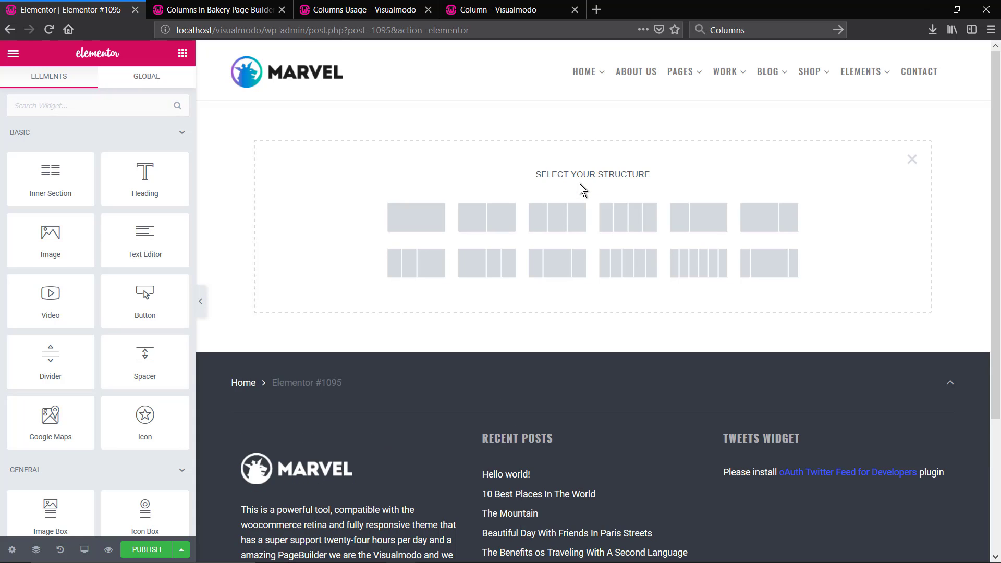
click(471, 229)
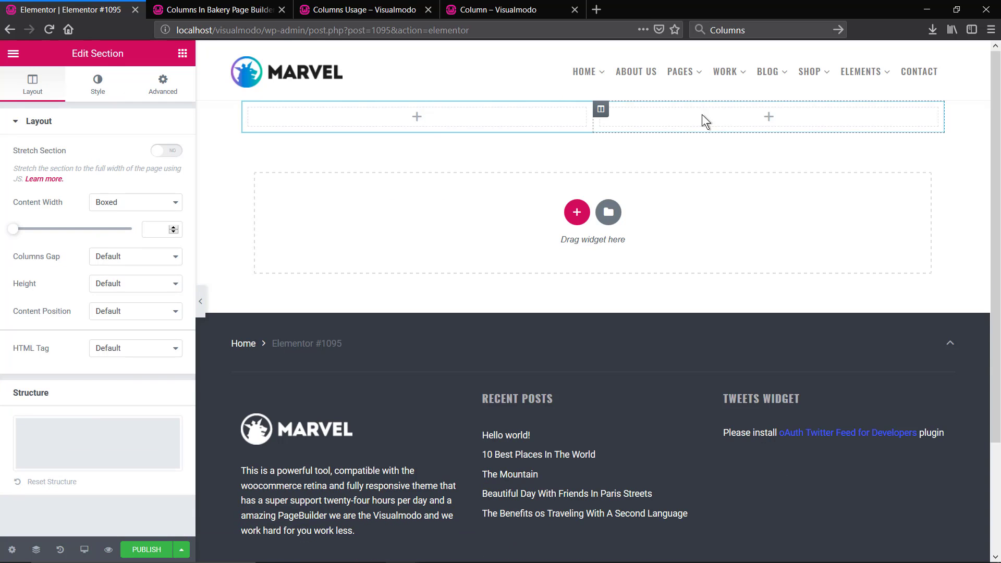
click(417, 117)
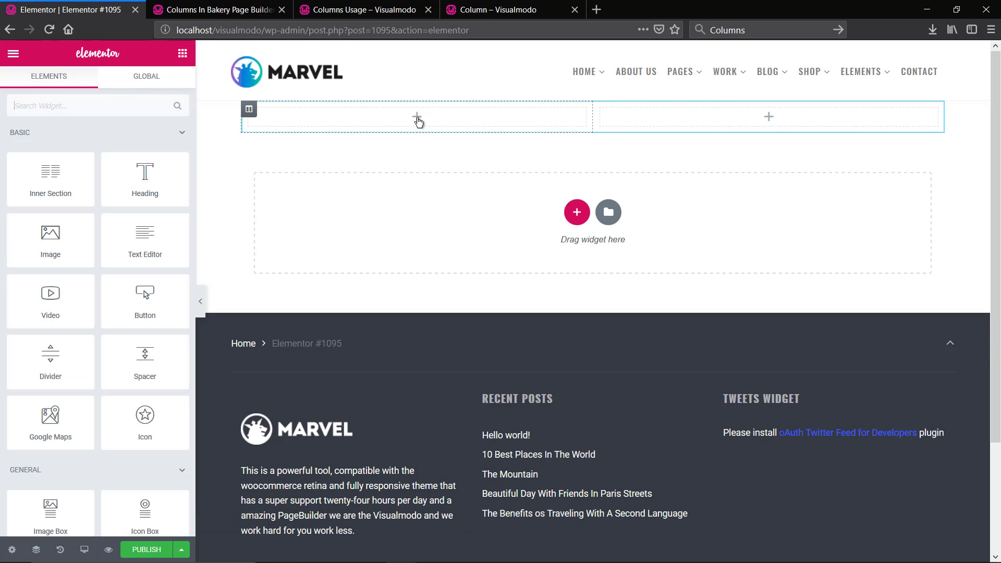
drag(146, 177, 432, 123)
triple_click(425, 120)
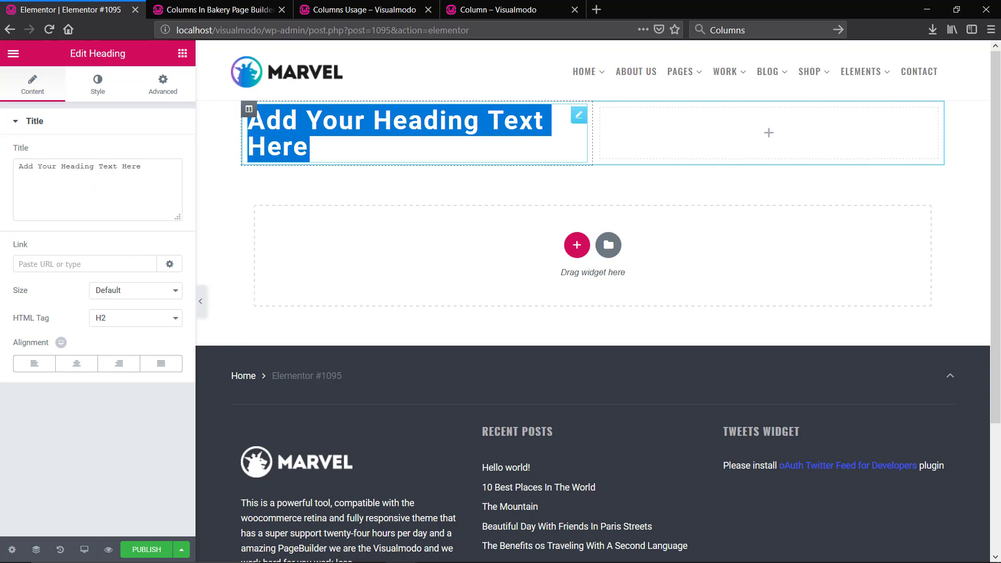
text(Title)
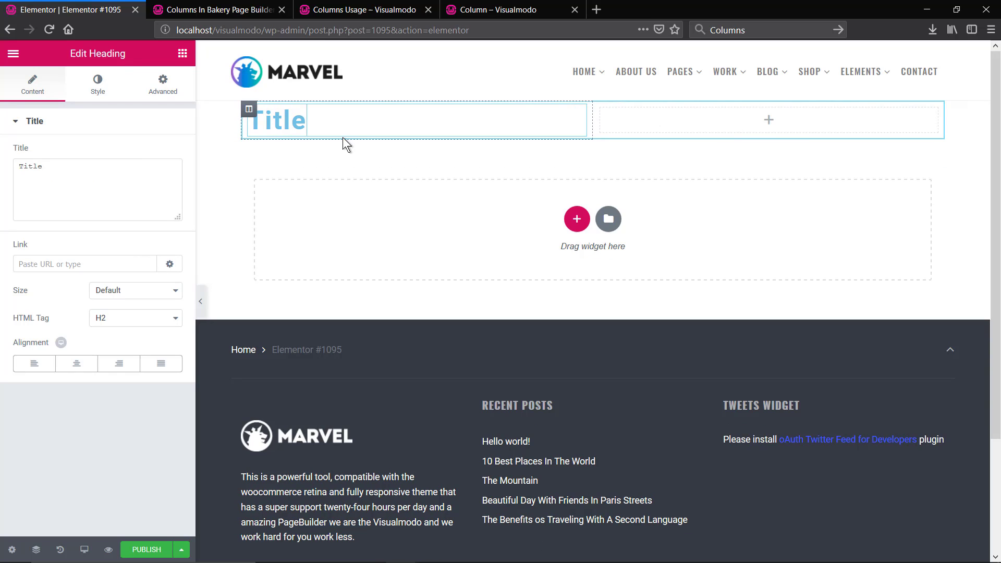
click(769, 121)
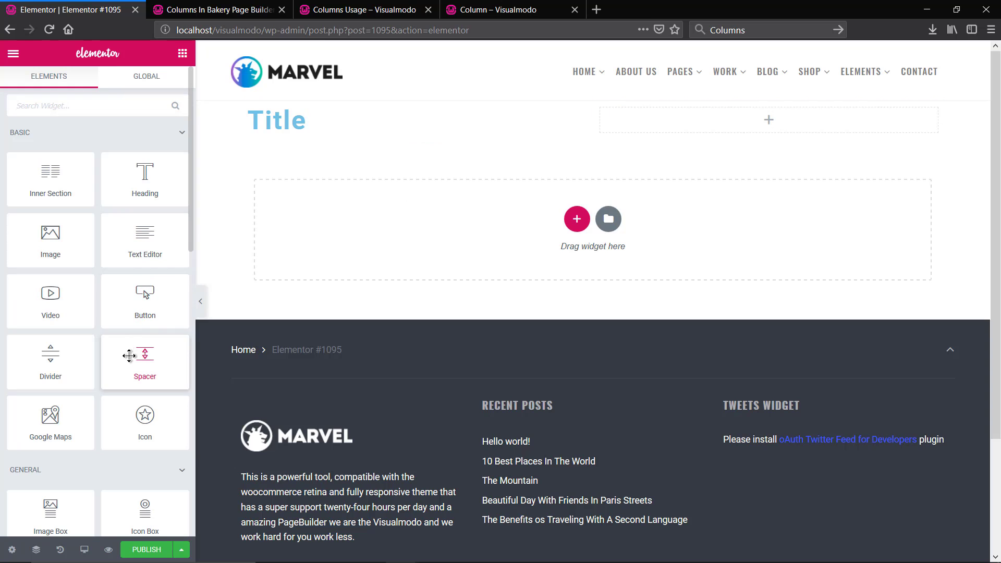
Drop an Image widget into the right column and insert the astronaut photo from the Media Library.
drag(50, 234, 769, 127)
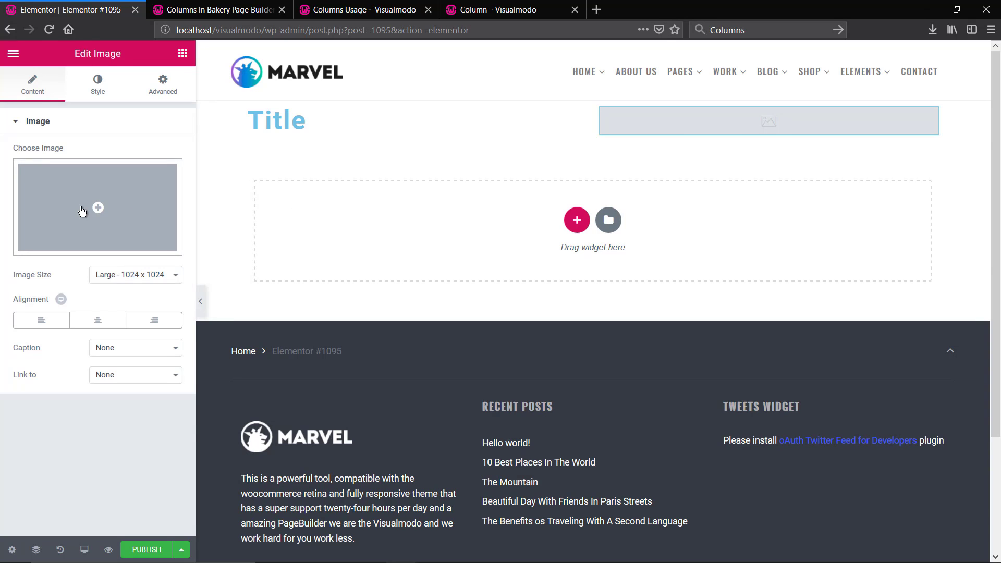
click(82, 211)
click(218, 398)
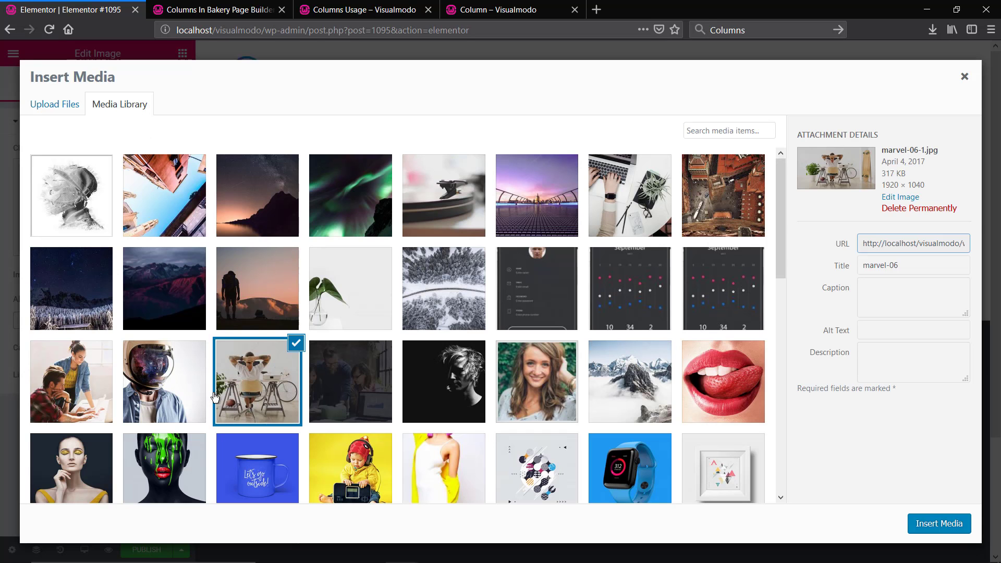
click(197, 397)
click(931, 533)
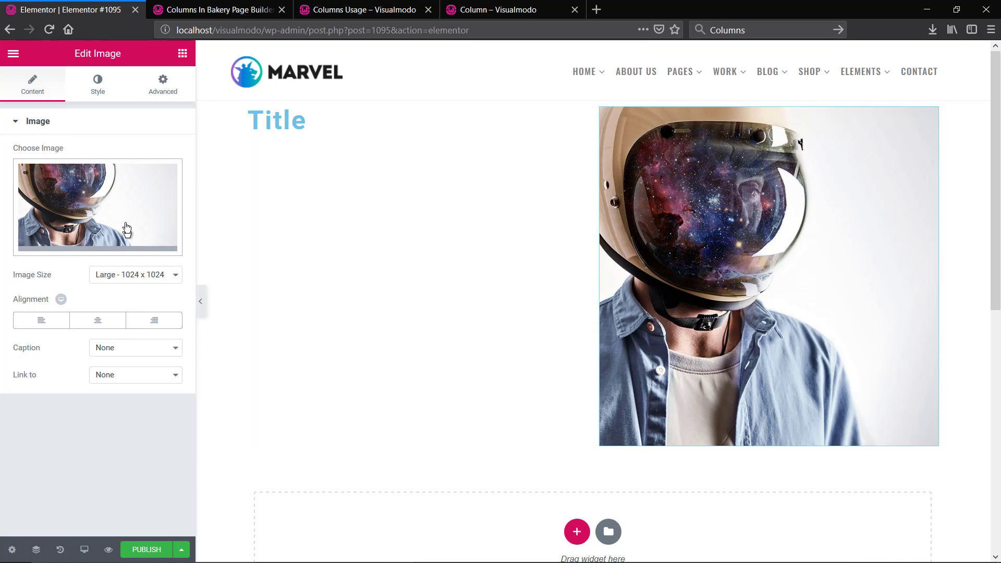
click(175, 58)
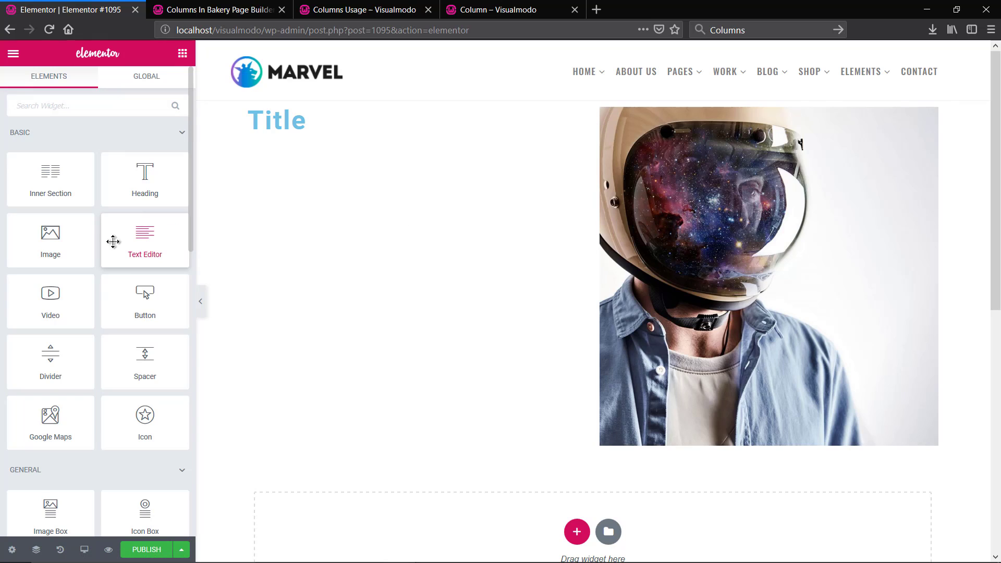
Add a Text Editor widget with the pasted Lorem ipsum paragraph, keeping the Title heading above it.
drag(127, 244, 340, 115)
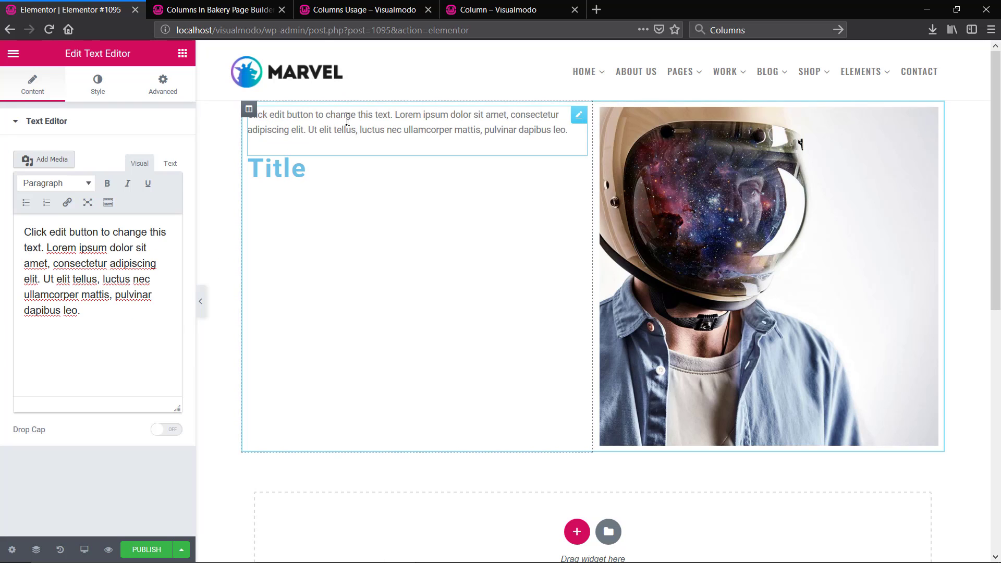
triple_click(286, 131)
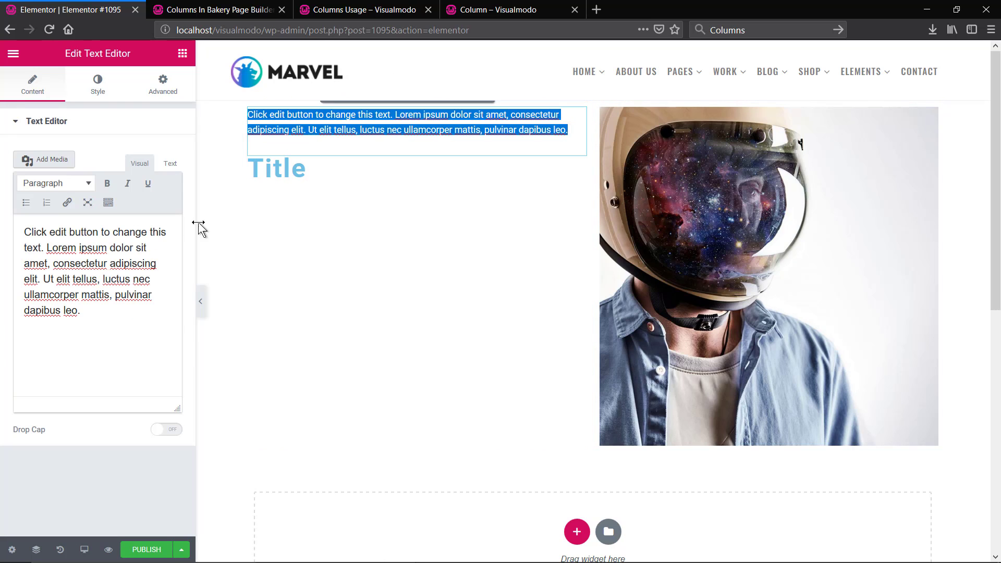
double_click(121, 247)
key(ctrl+a)
text(Lorem ipsum dolor sit amet, consectetur adipiscing elit. Aenean est augue, euismod sit amet mauris a, sodales efficitur felis. Sed quis dui vel enim viverra pretium. Maecenas id ultrices purus. Pellentesque egestas viverra quam, at scelerisque felis viverra vel. Phasellus maximus lectus quis metus semper, ac vestibulum orci ultrices. Nulla facilisi. Nullam ullamcorper in nunc aliquet ullamcorper. Nam leo enim, sodales quis erat sit amet, volutpat congue metus. Fusce fermentum nec leo id varius. In in suscipit turpis.)
drag(577, 241, 465, 119)
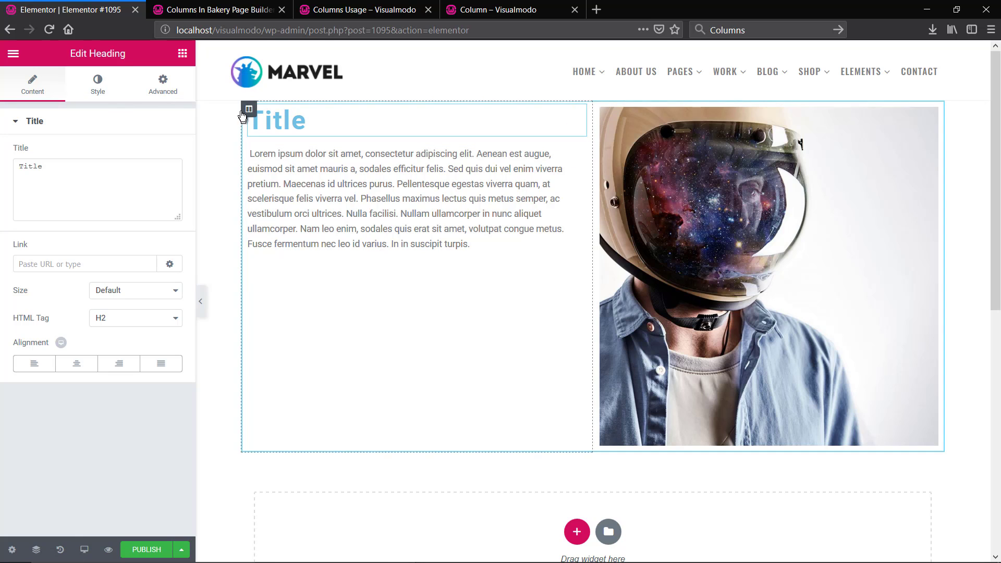
Set the left column's Content Position to Middle in the Edit Column Layout settings.
click(249, 114)
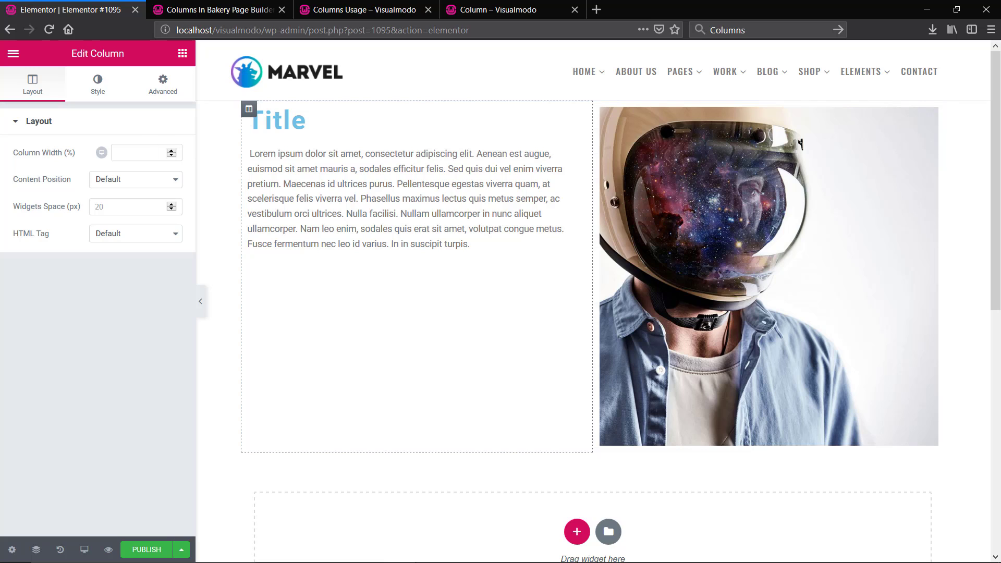
click(137, 183)
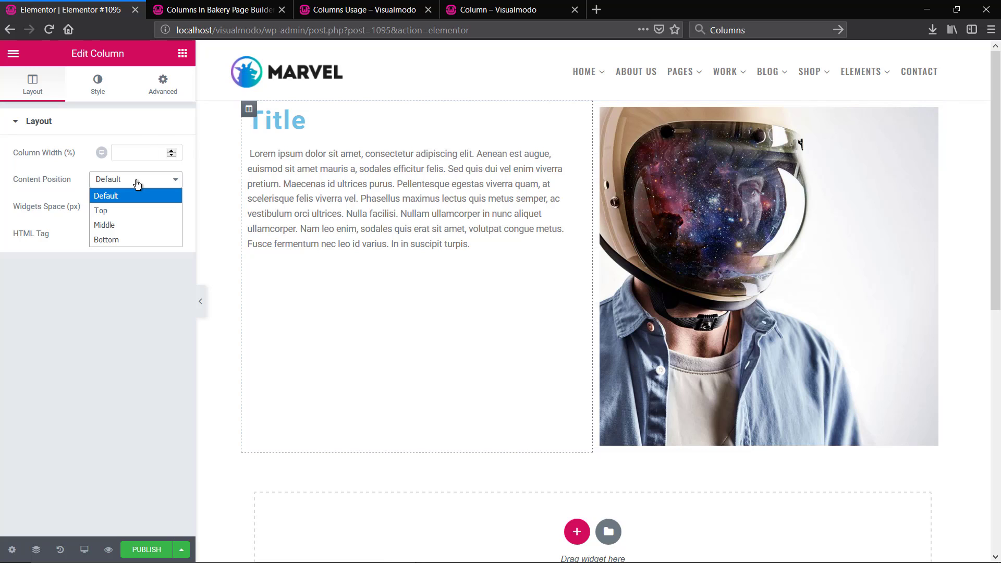
click(140, 223)
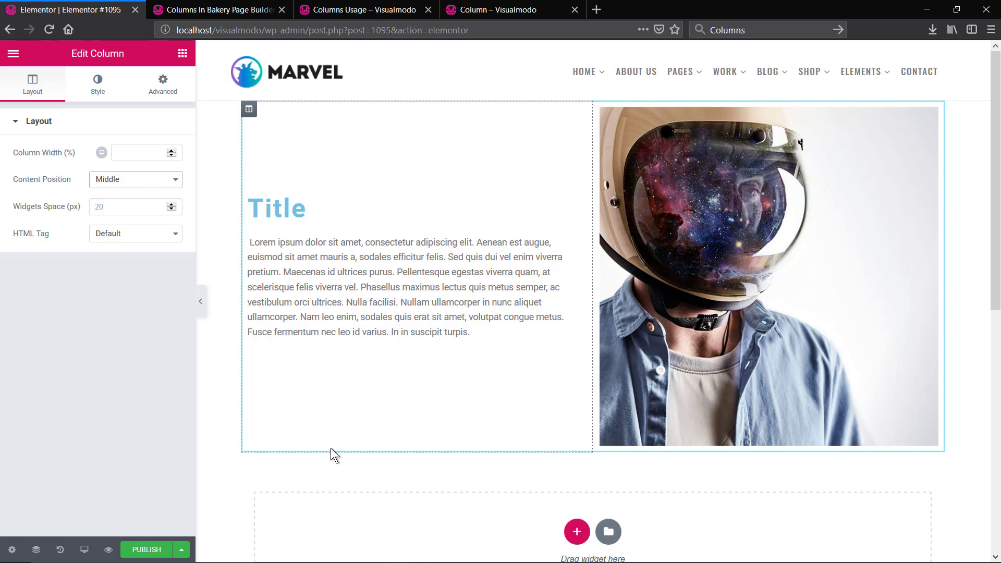
scroll(330, 448, down, 5)
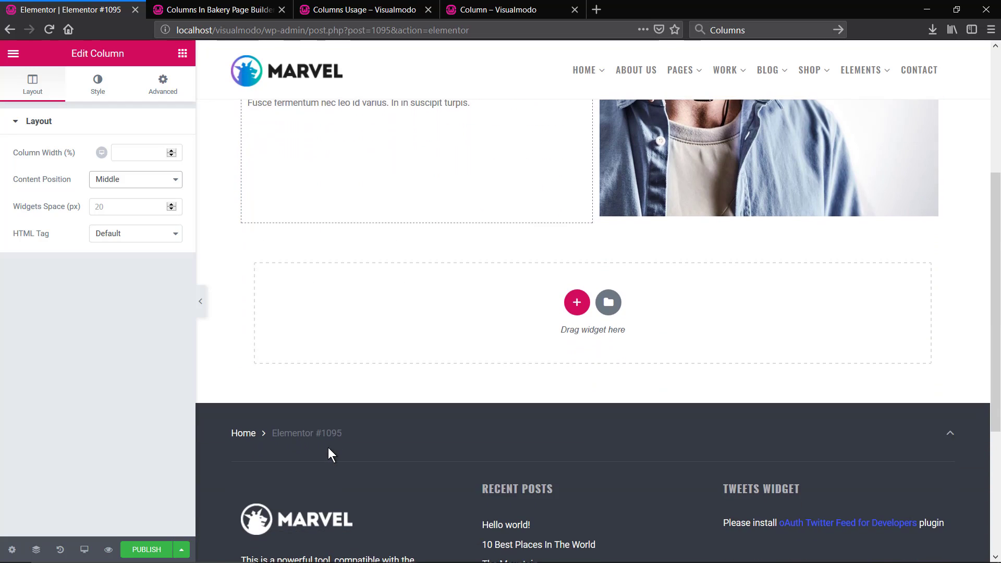
scroll(328, 447, up, 4)
scroll(327, 448, up, 1)
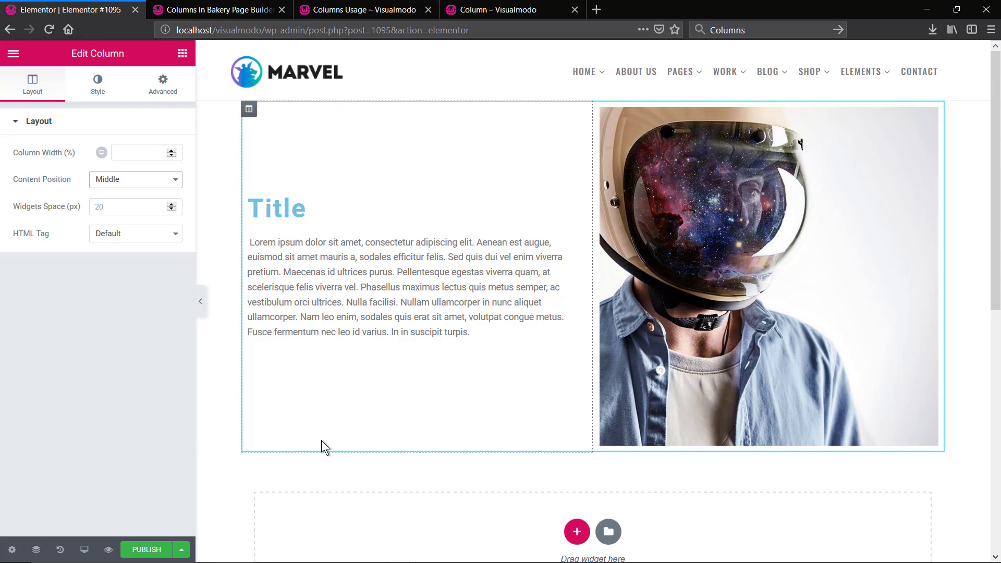